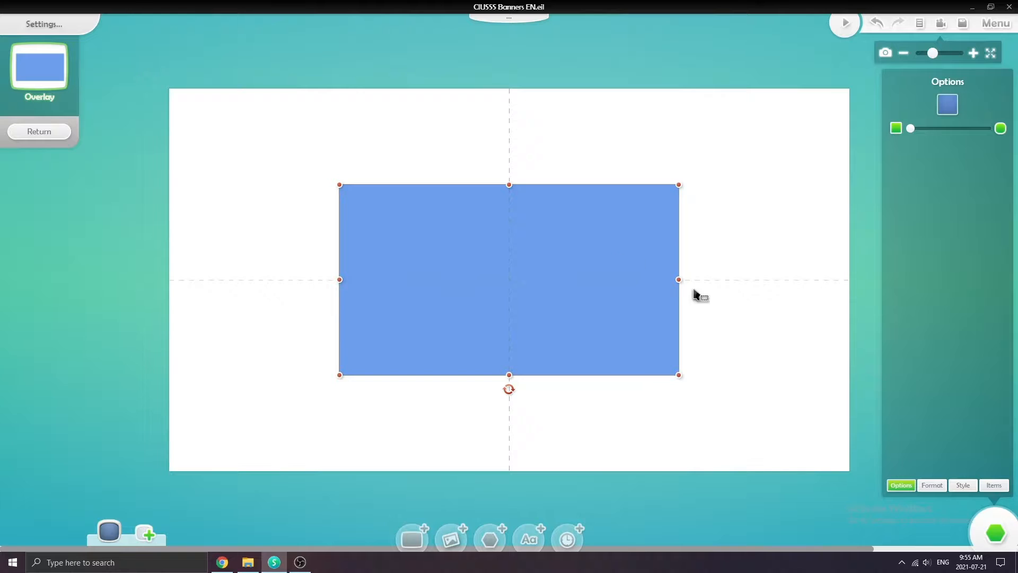
Step: Unlock the blue rectangle's aspect ratio and set its width to 1920 and height to 180
click(940, 489)
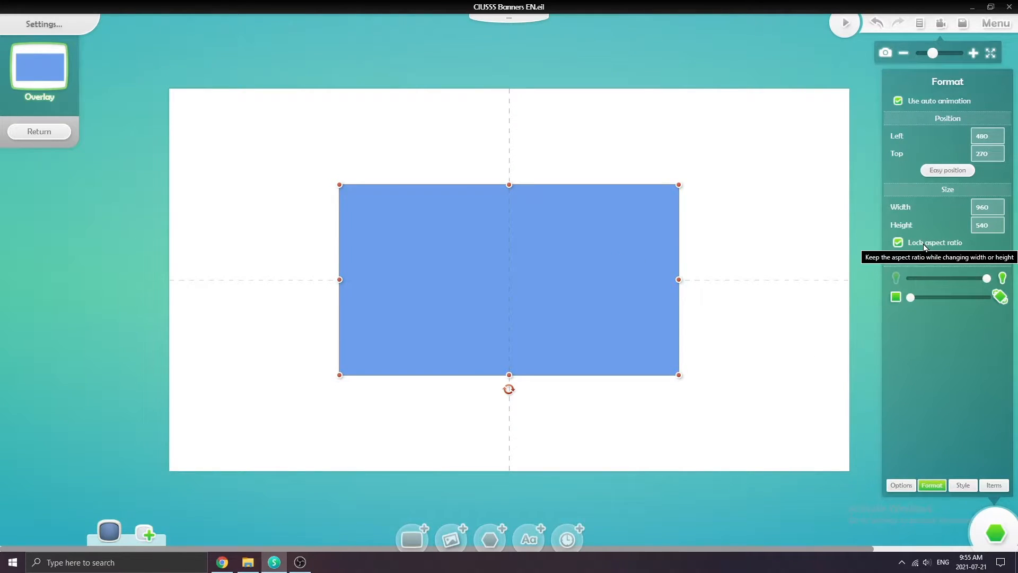
click(903, 244)
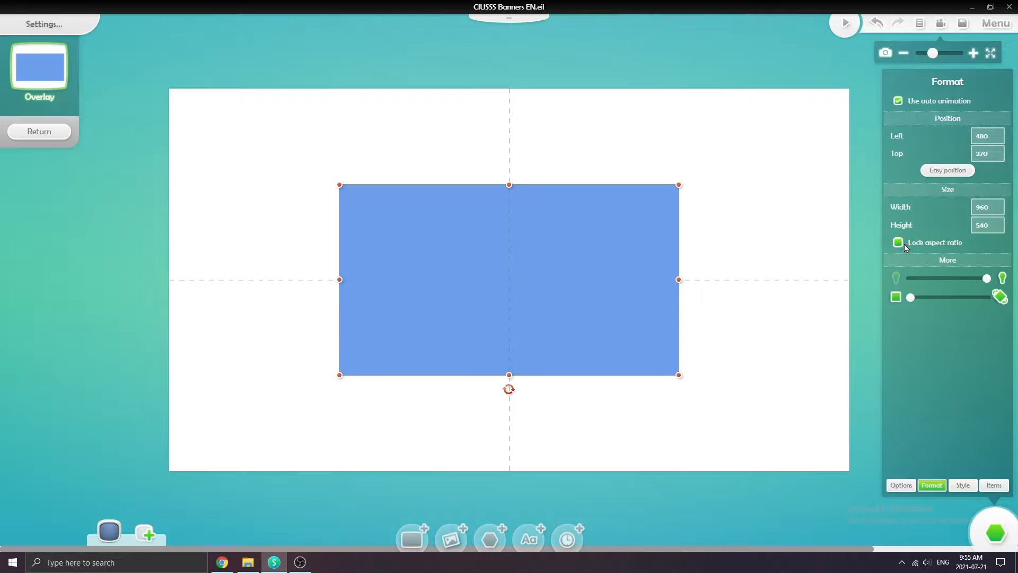
click(997, 208)
text(1920)
key(Tab)
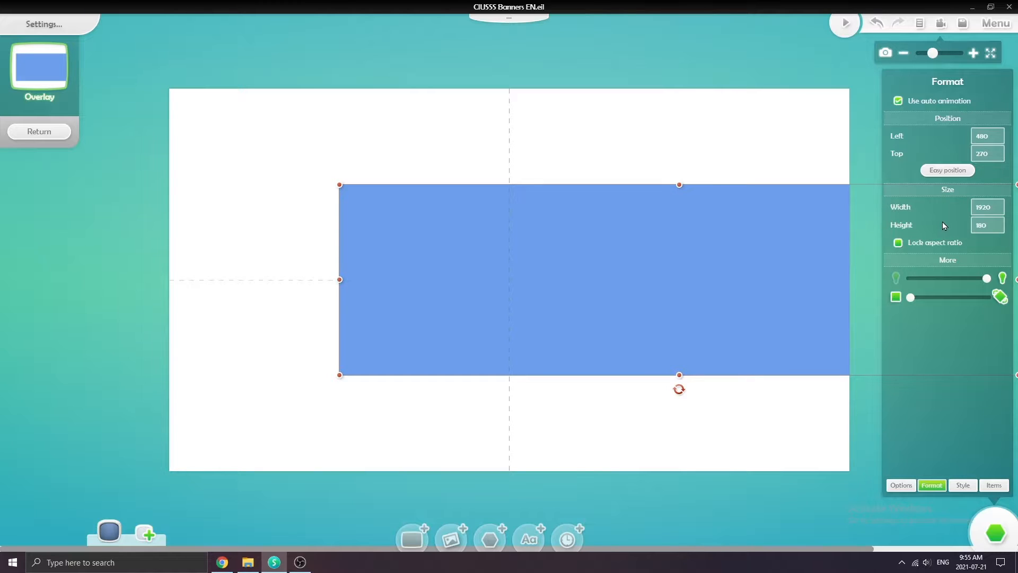
key(Return)
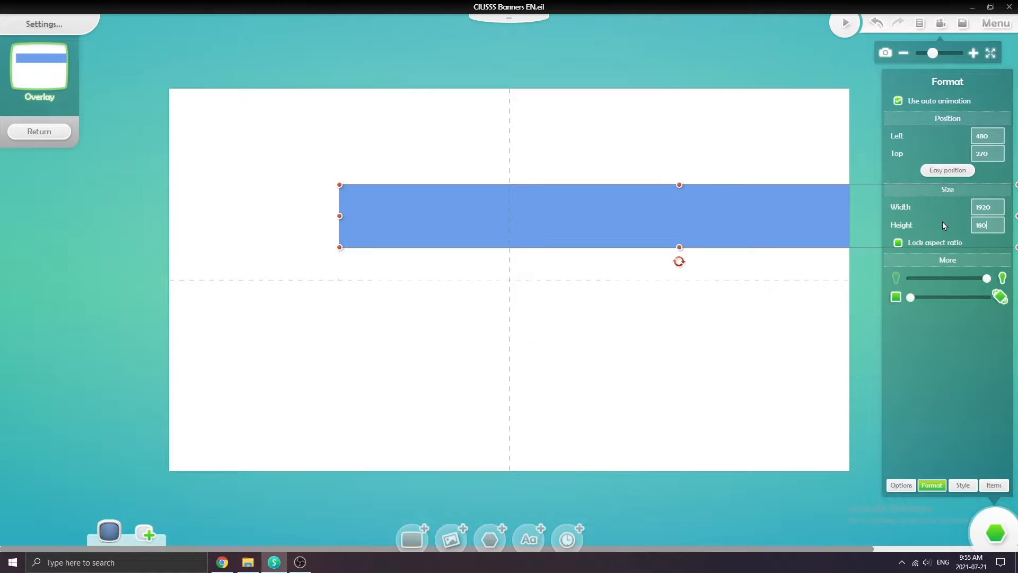
Step: Align the blue rectangle to the left and bottom edges of the canvas with Easy position
click(948, 171)
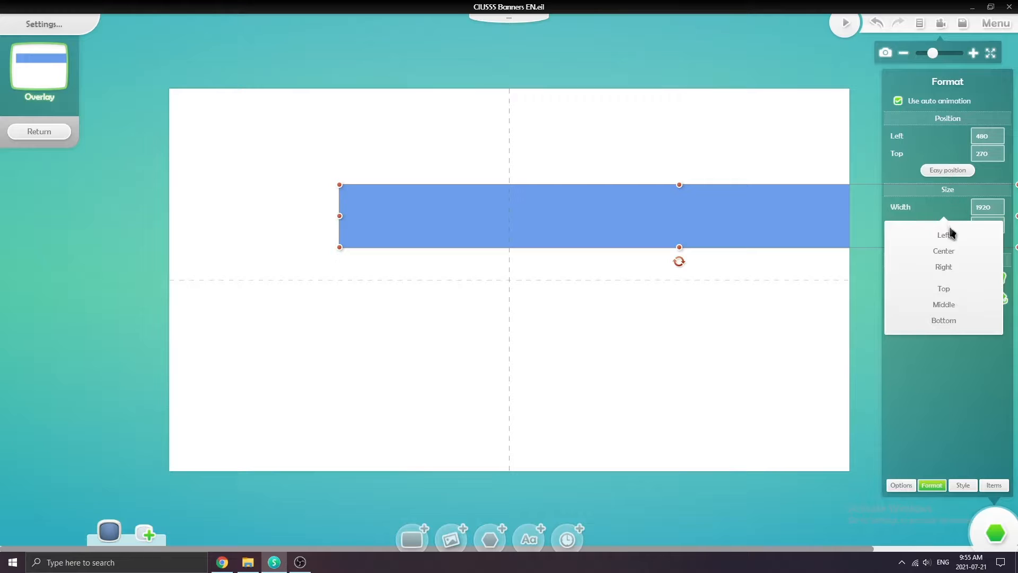
click(945, 234)
click(947, 170)
click(949, 320)
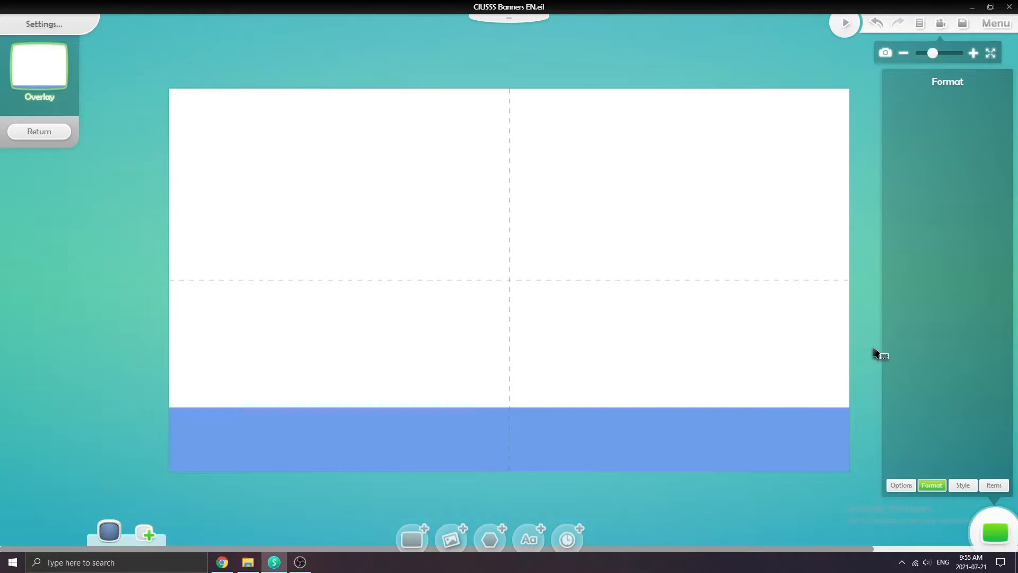
Step: Place ciusss logo.png from the images folder window onto the overlay and delete it again
click(248, 562)
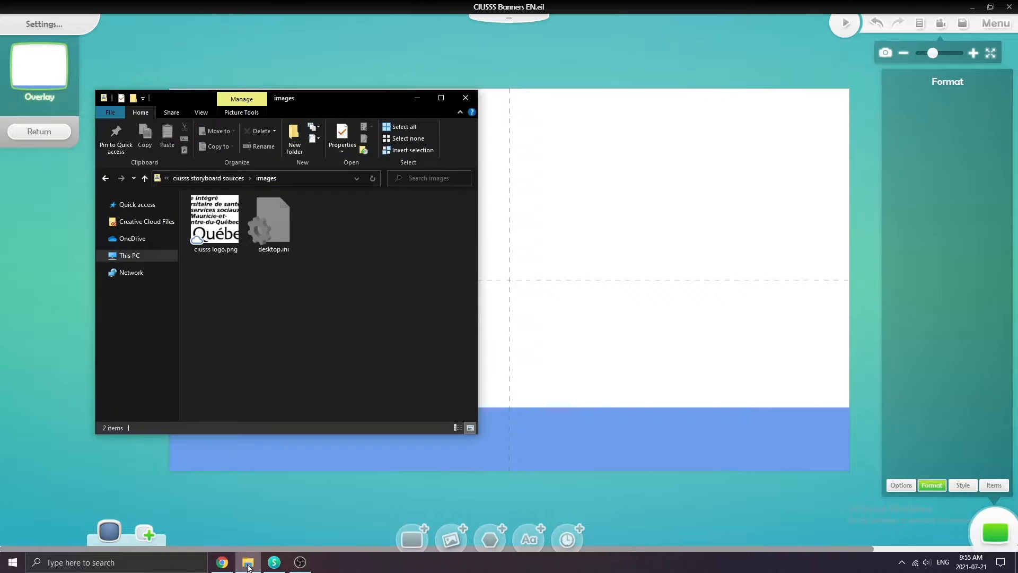
drag(240, 265, 515, 294)
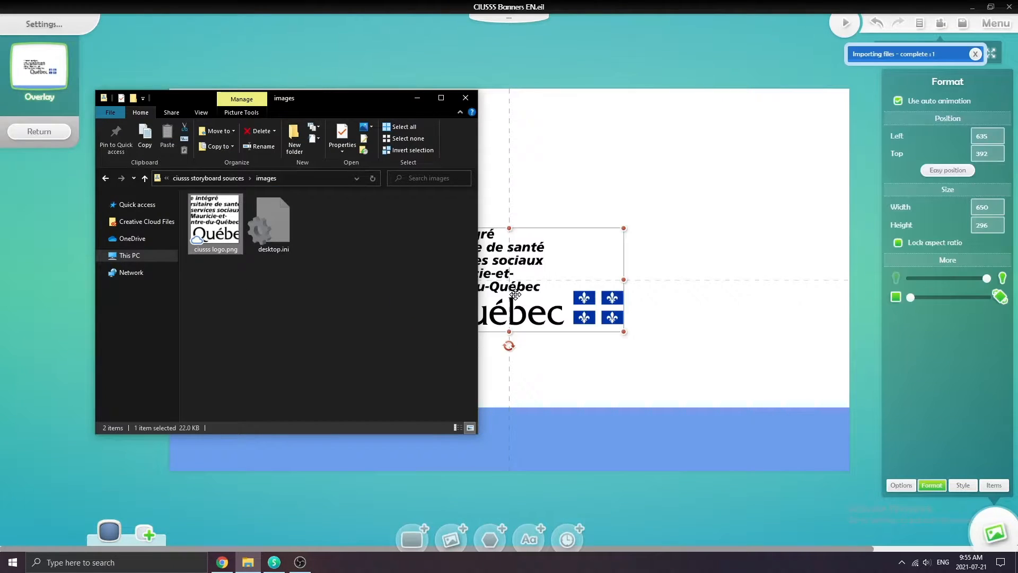
click(516, 295)
key(Delete)
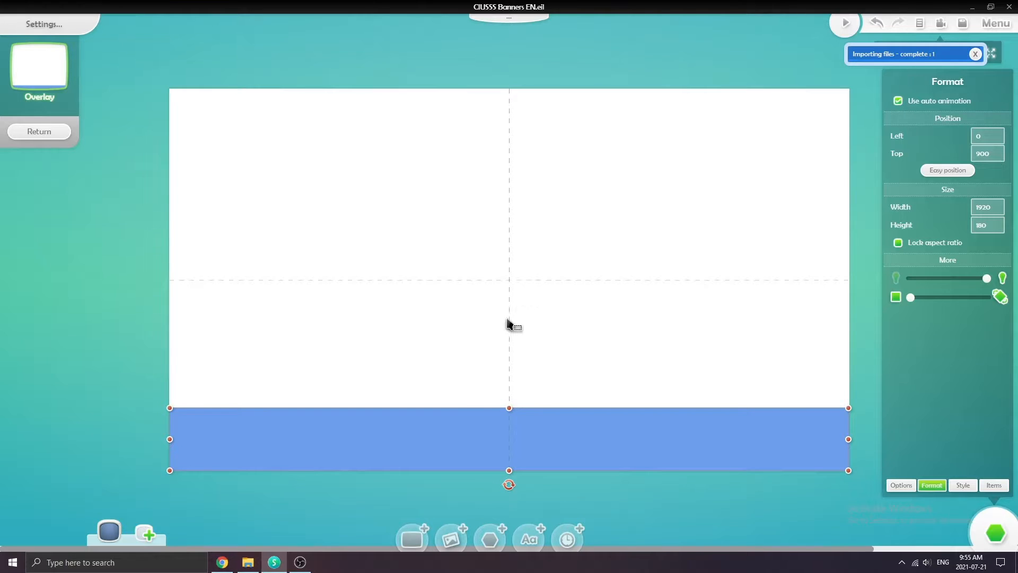
Step: Import the local file ciusss logo.png into the overlay through the media library
click(460, 539)
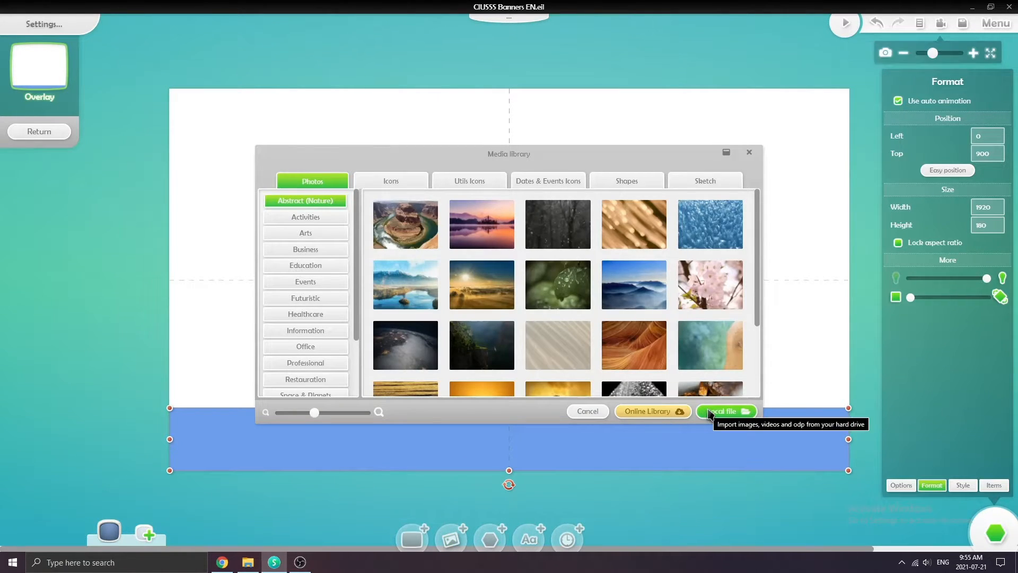
click(709, 413)
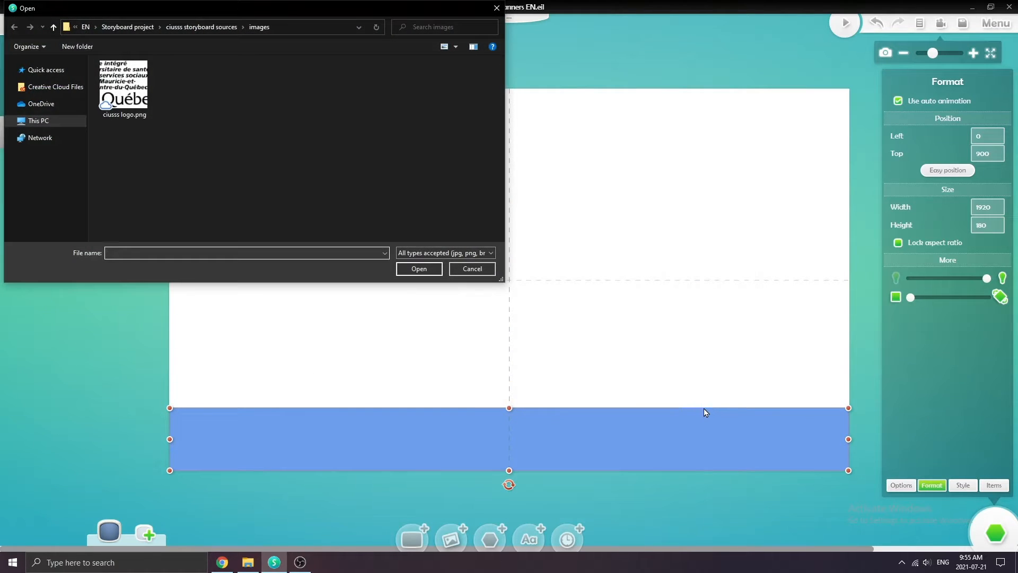
click(123, 115)
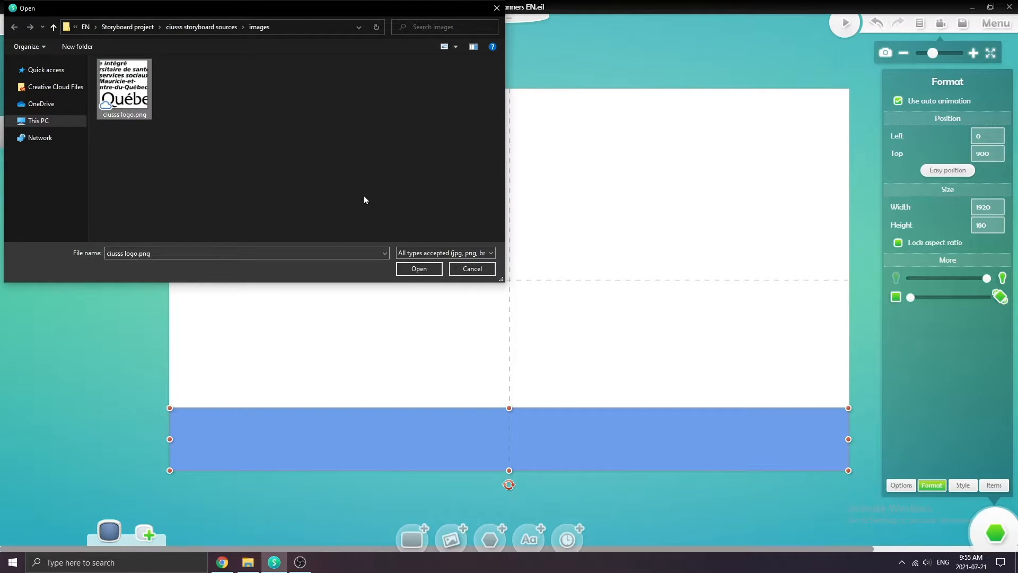
click(431, 269)
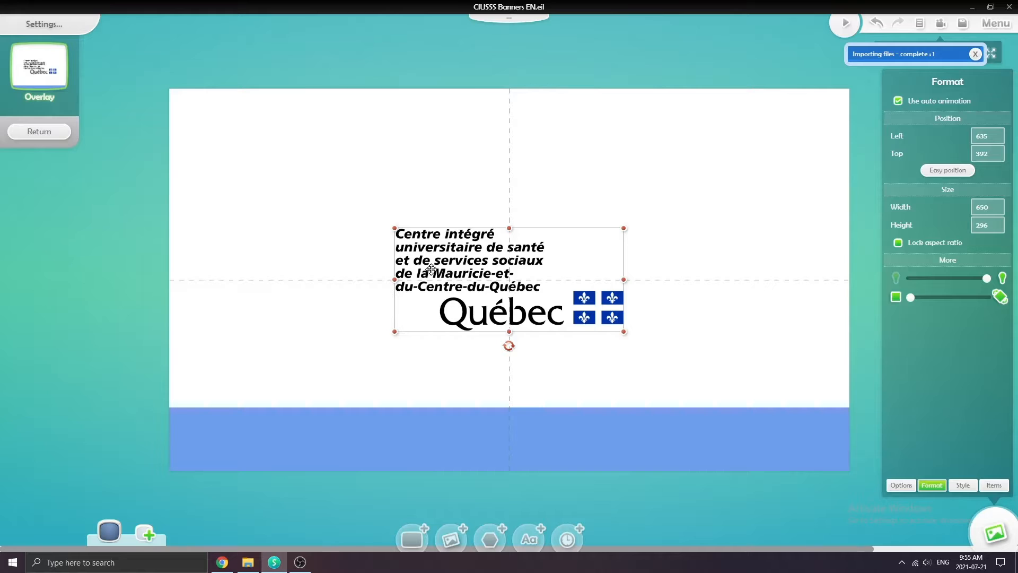
Step: Shrink the logo to fit inside the blue banner and place it at the banner's left end
drag(462, 260, 252, 379)
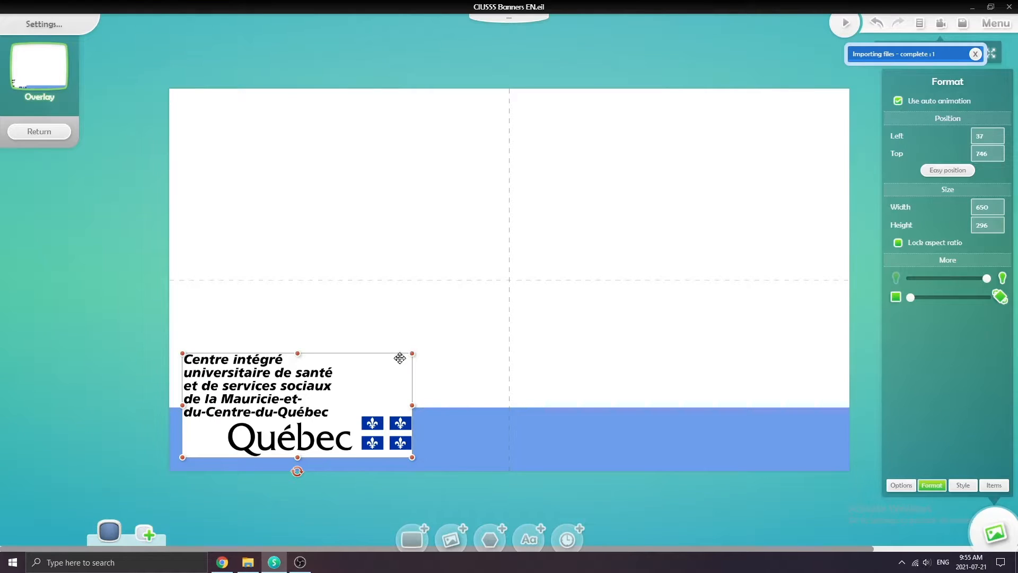
drag(400, 357, 281, 412)
drag(268, 425, 264, 430)
click(355, 350)
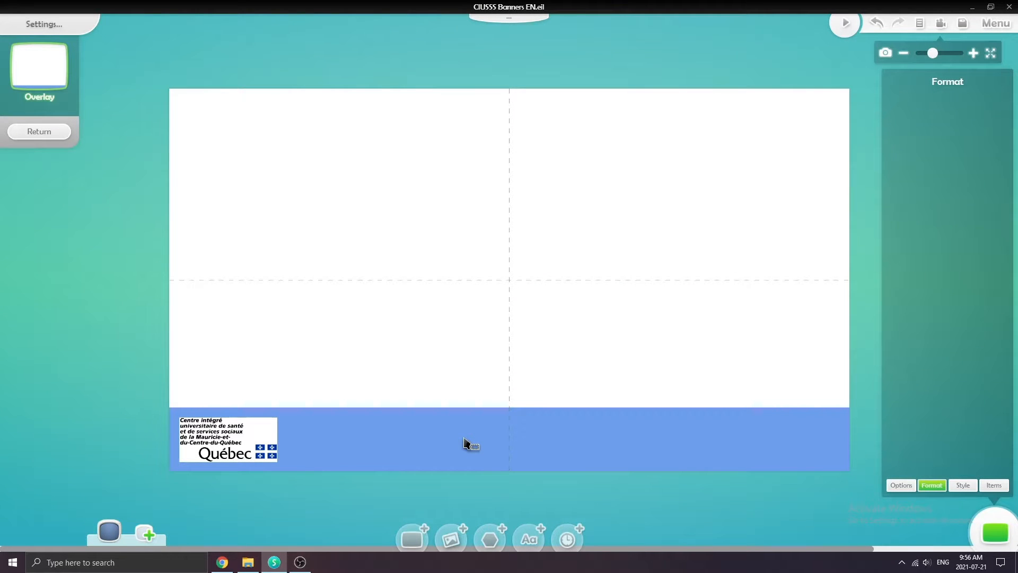
Step: Add a weather Preview widget, shrink it to about 122 × 122 and place it in the blue banner, right of the logo
click(568, 539)
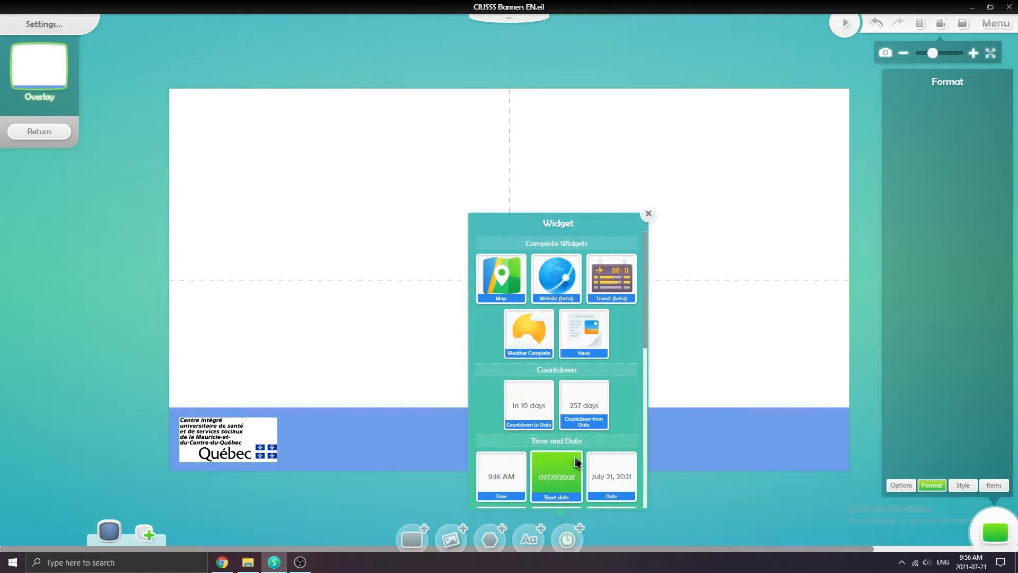
scroll(610, 426, down, 2)
scroll(613, 427, down, 1)
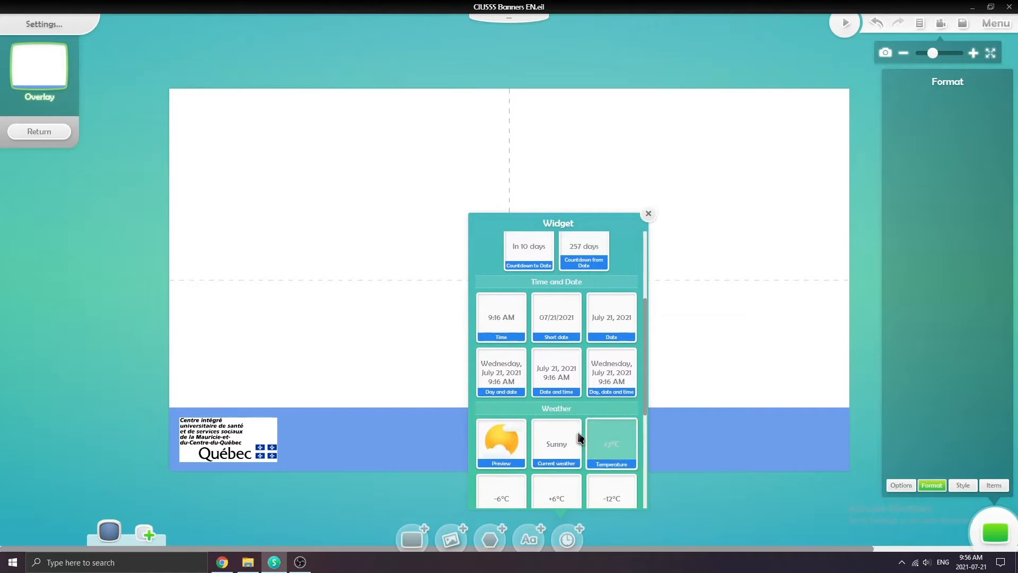
click(526, 451)
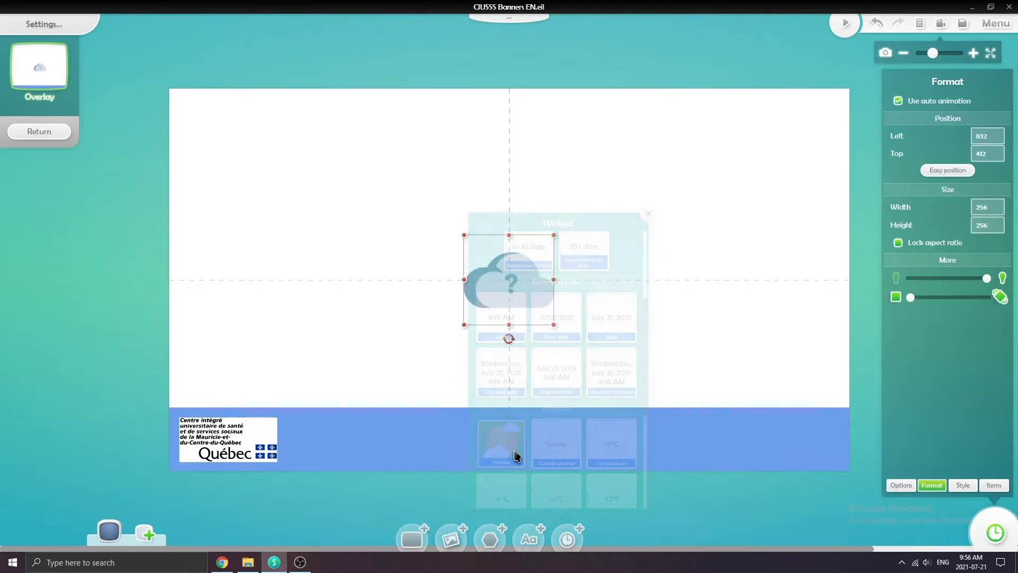
drag(510, 280, 454, 426)
drag(500, 379, 453, 436)
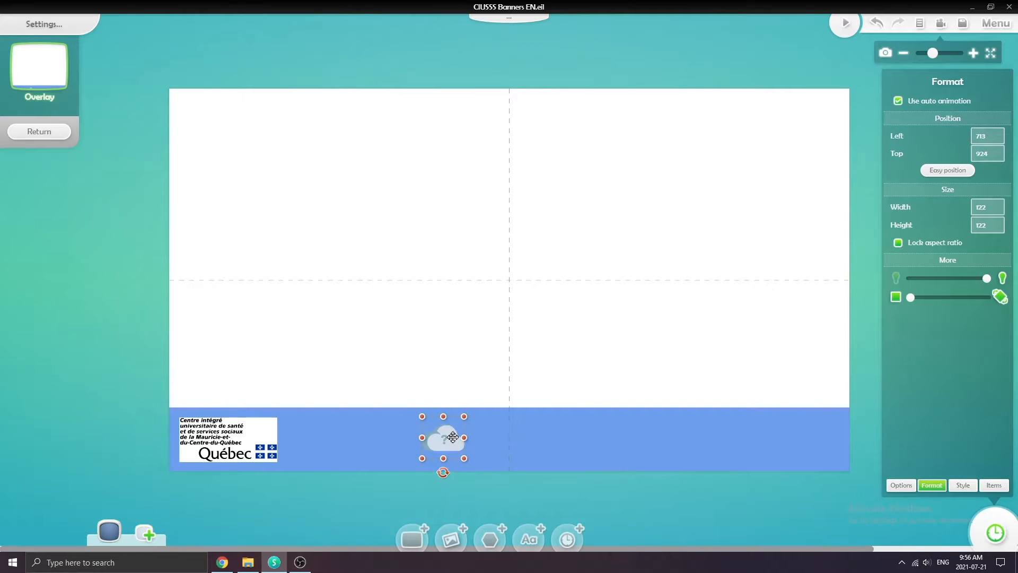
Step: Try the Black borders theme on the weather icon widget and restore the Default theme
click(900, 485)
click(997, 123)
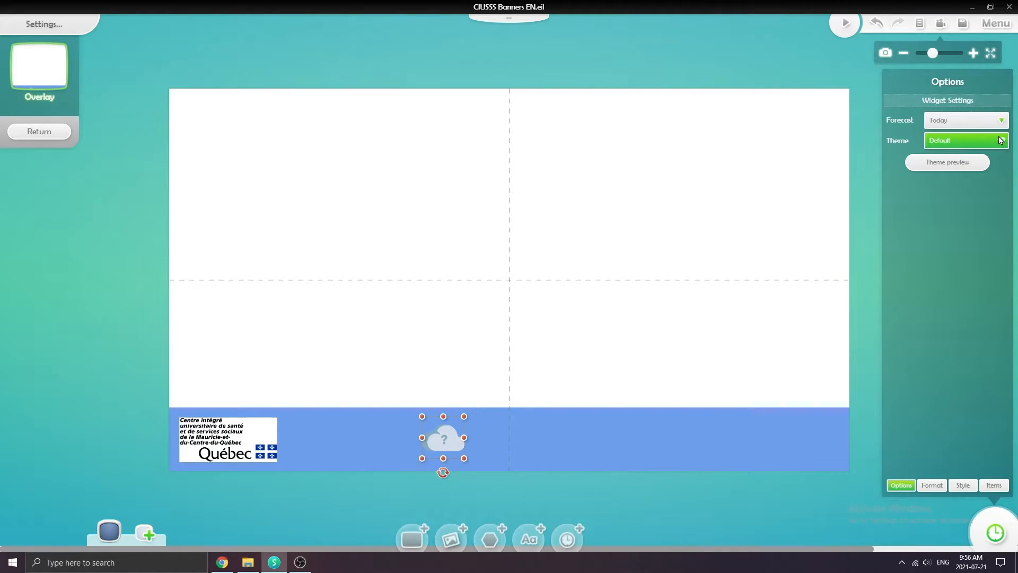
click(1000, 140)
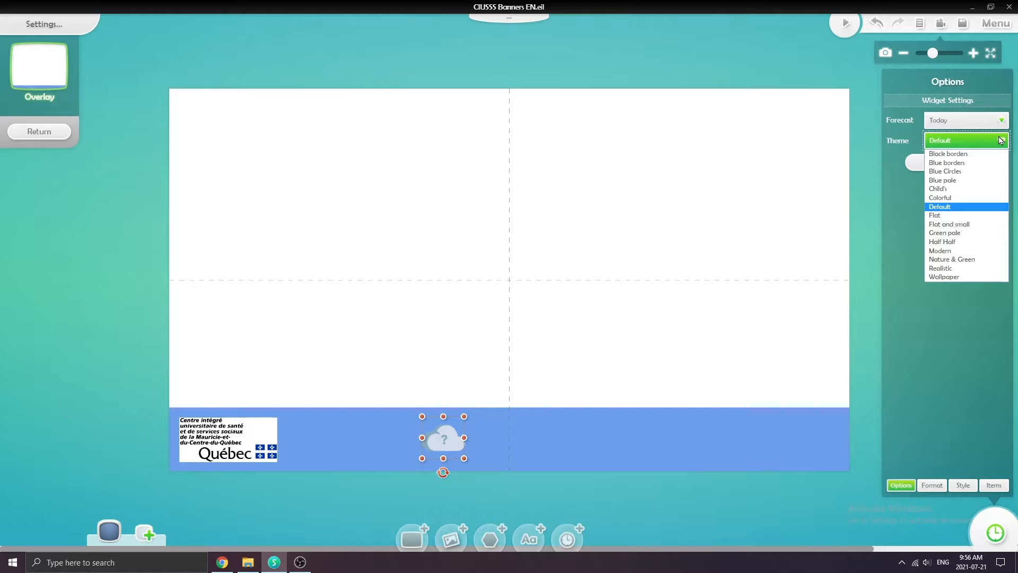
click(988, 154)
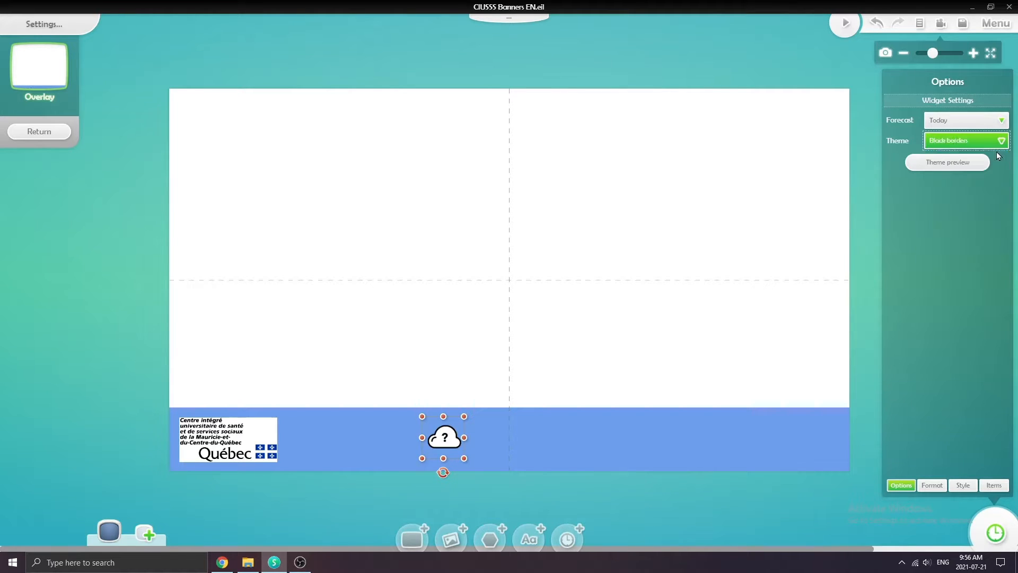
click(993, 140)
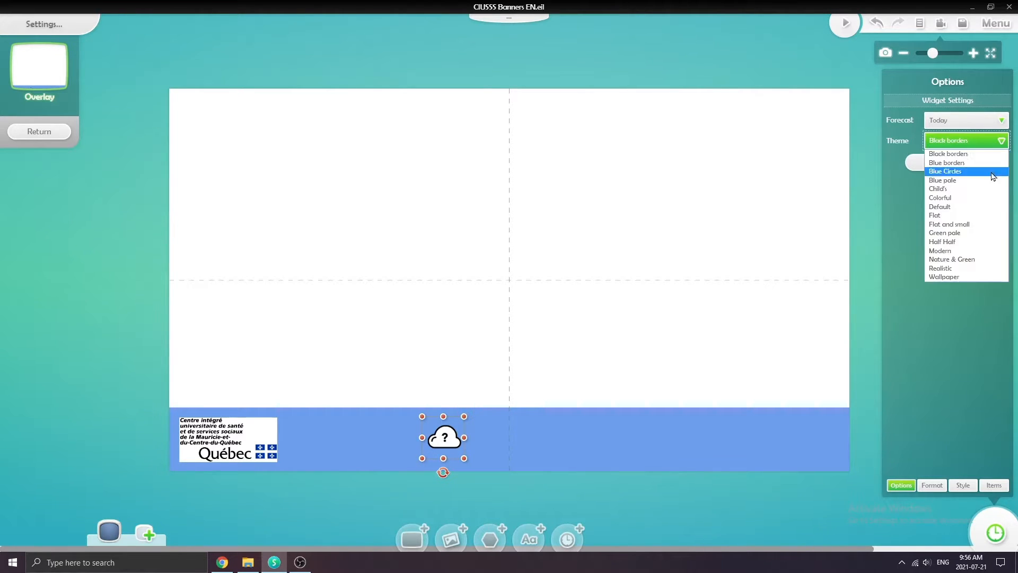
click(971, 278)
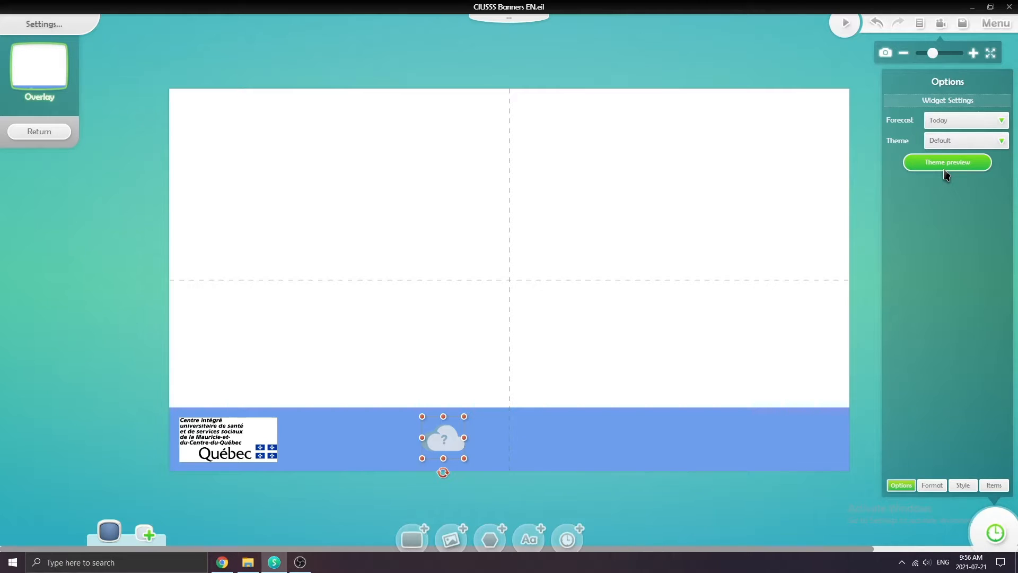
Step: Add a Temperature widget from the Weather group to the overlay
click(576, 534)
scroll(598, 477, down, 2)
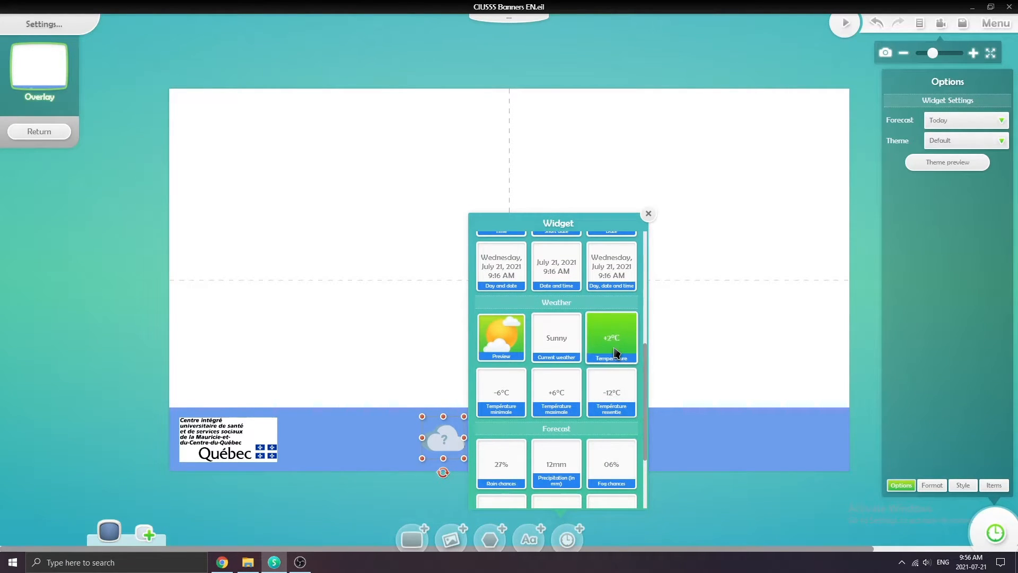
click(628, 350)
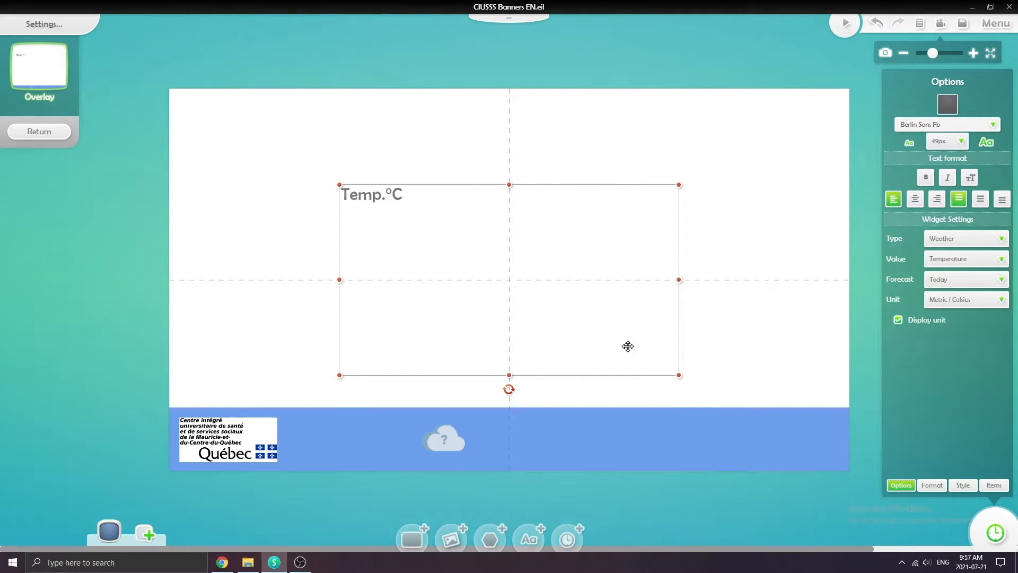
Step: Try the Avenir font on the temperature text and set it to Century Gothic
click(913, 126)
scroll(902, 211, up, 2)
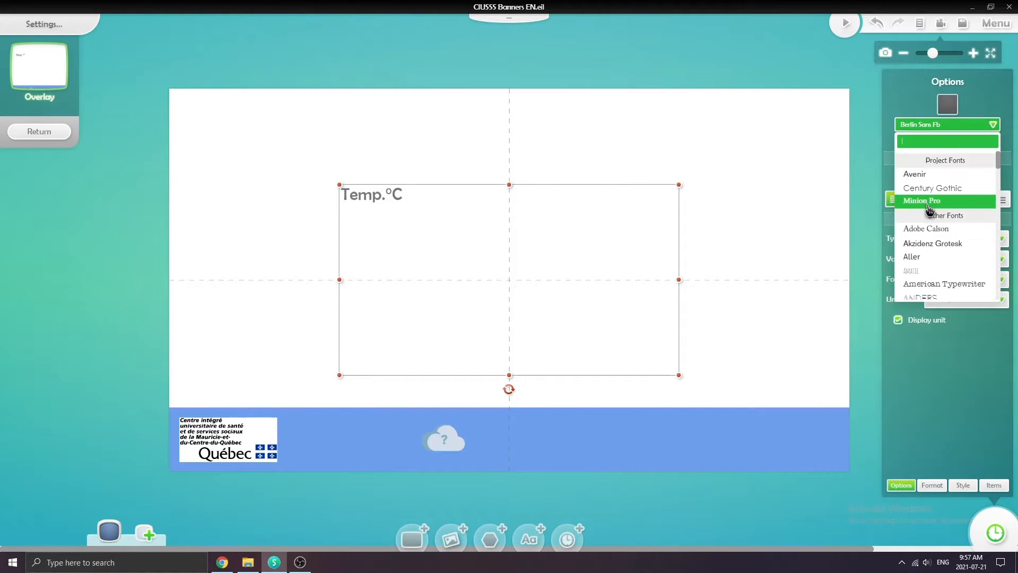
click(947, 179)
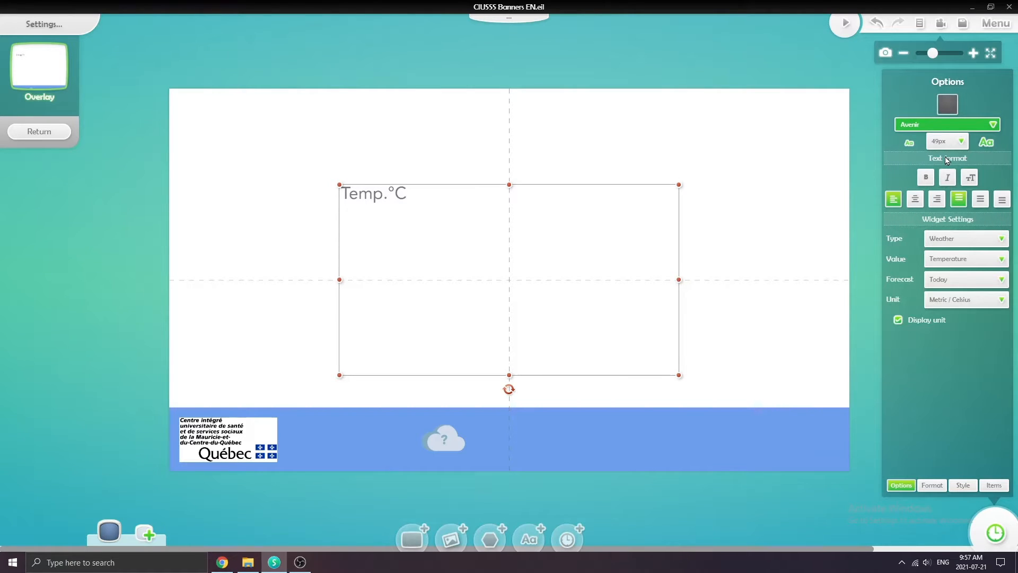
click(949, 127)
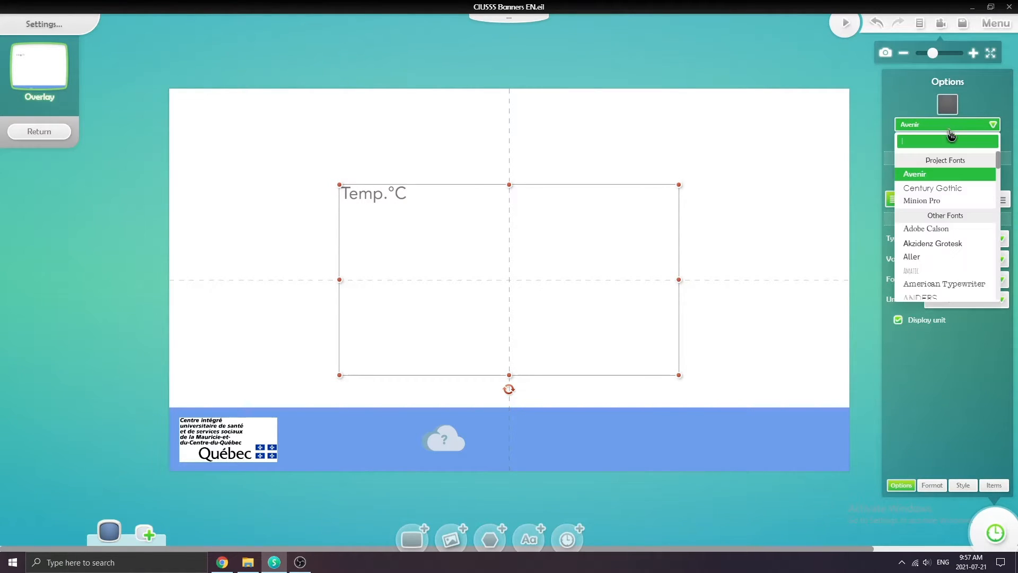
click(946, 186)
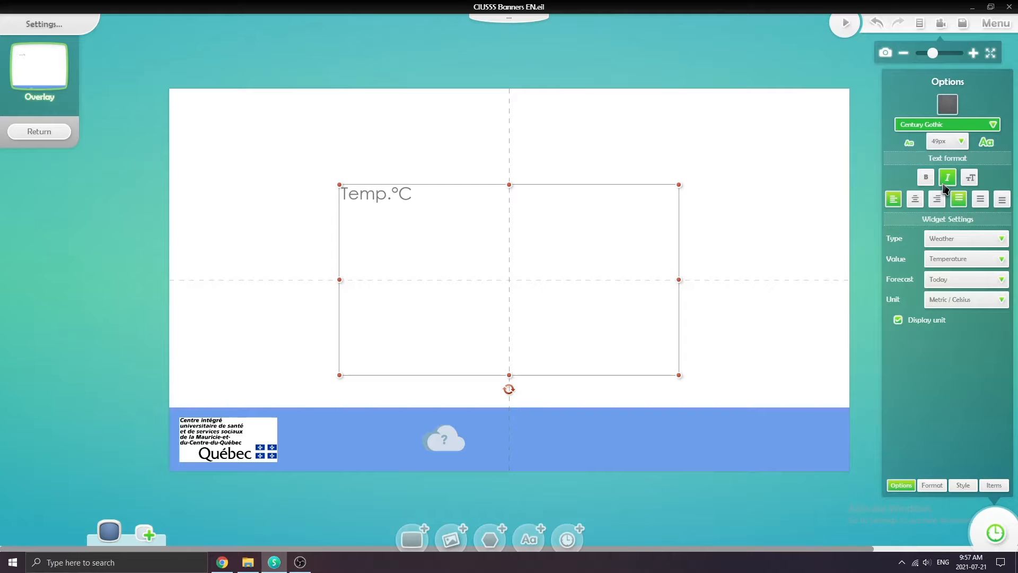
Step: Format the temperature text as 52px bold and align it vertically to the middle
click(962, 143)
click(943, 302)
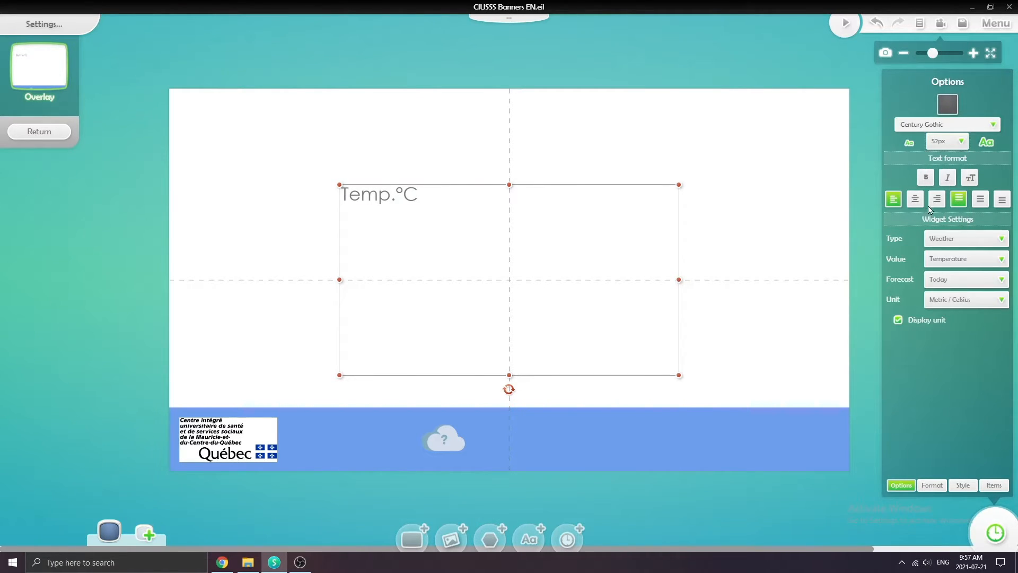
click(926, 178)
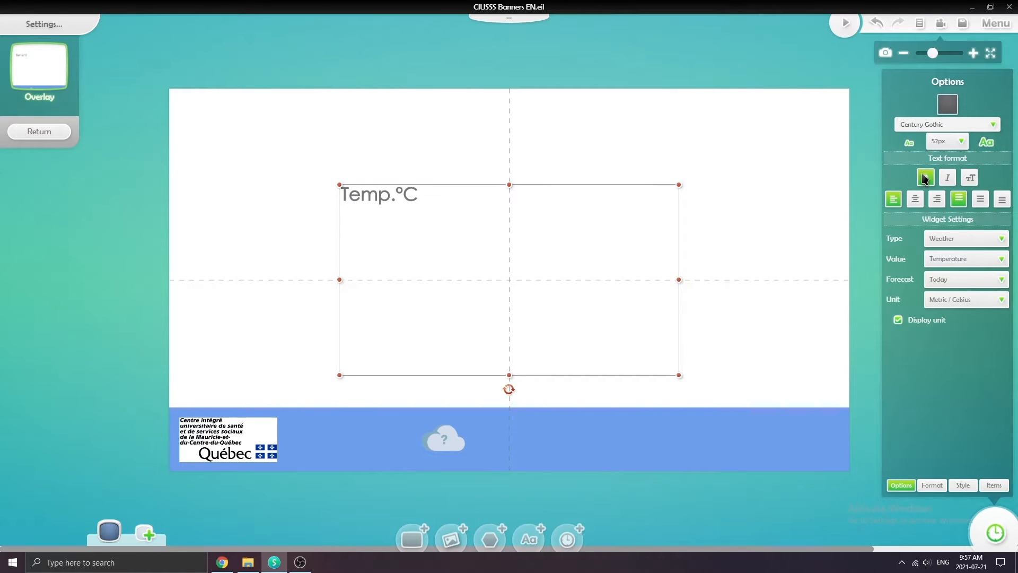
click(980, 198)
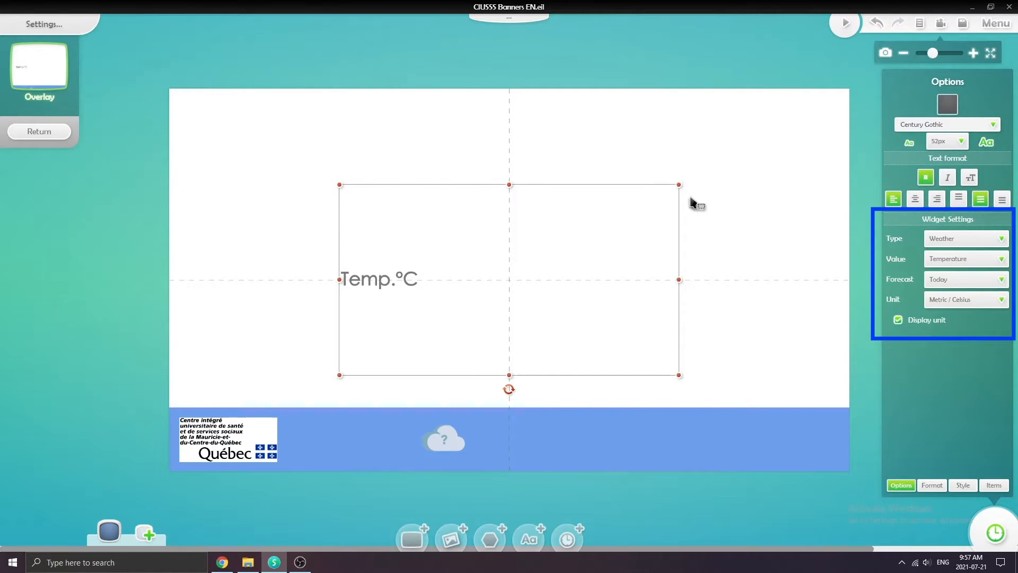
Step: Shrink the temperature widget and place it in the blue banner, directly right of the weather icon
drag(679, 184, 545, 426)
click(581, 337)
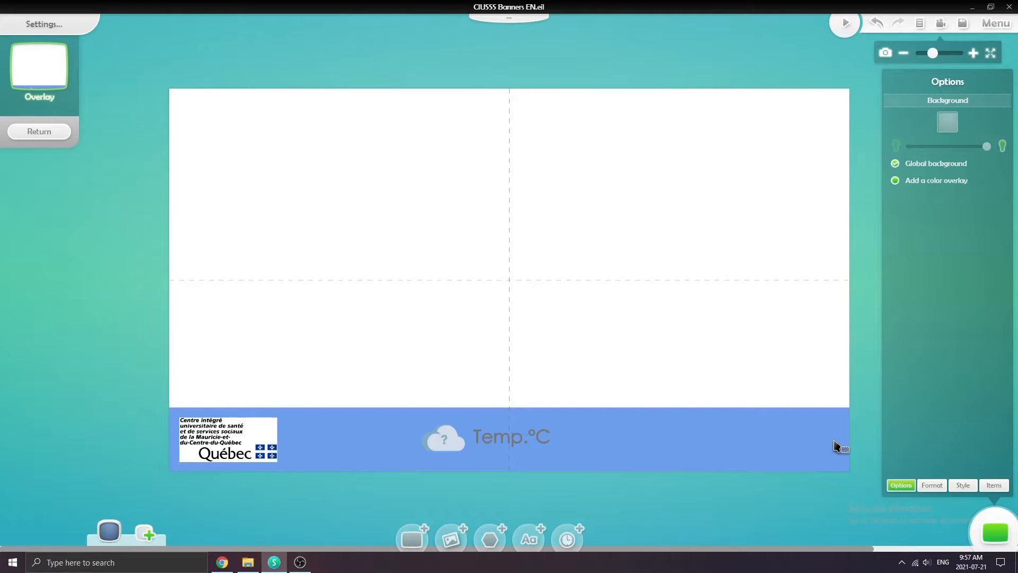
Step: Add a Date and time widget to the overlay and set its font to Century Gothic
click(568, 539)
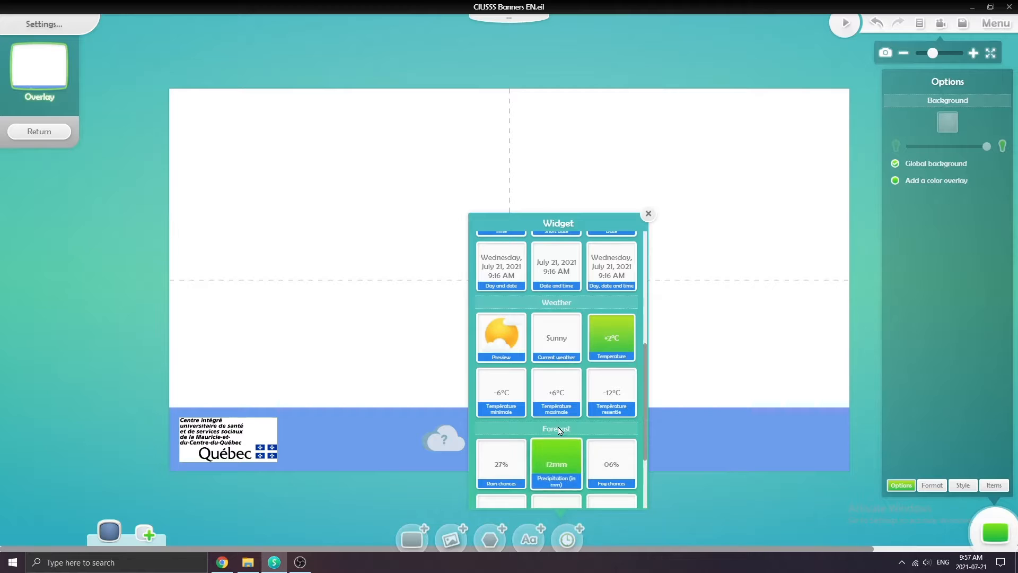
click(571, 276)
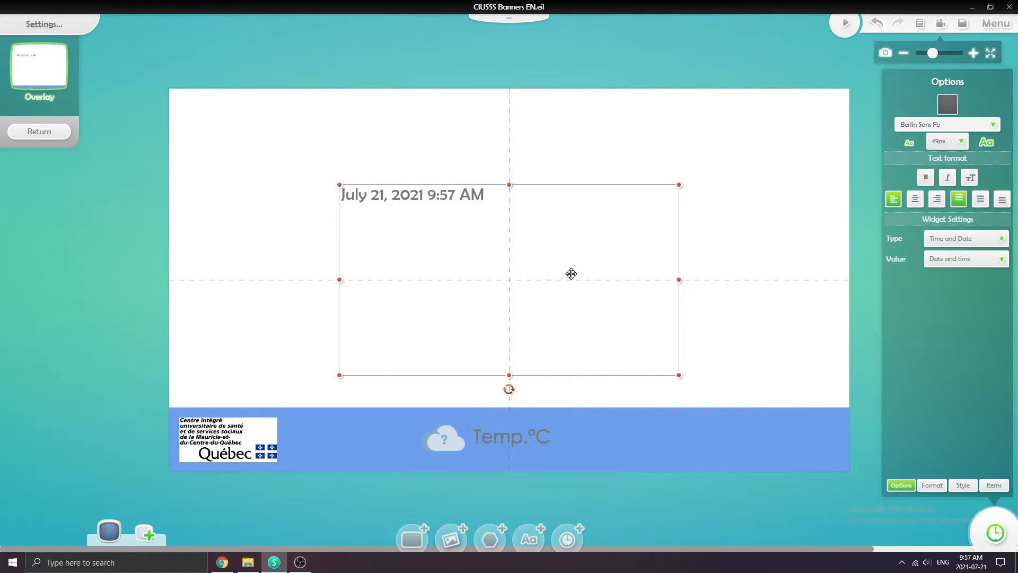
click(904, 125)
click(917, 188)
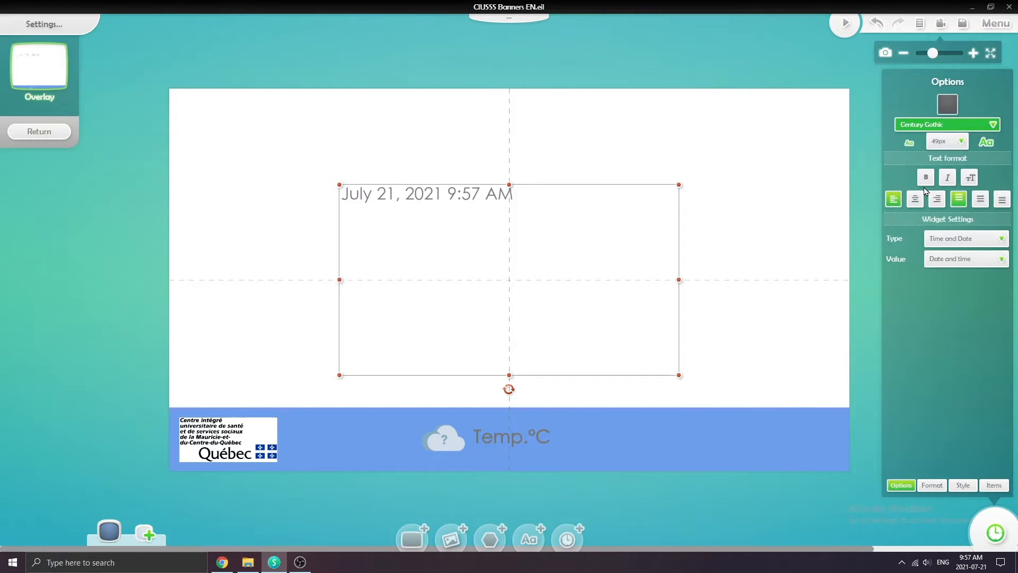
Step: Format the date and time text as 52px bold, vertically centred and aligned to its right edge
click(946, 147)
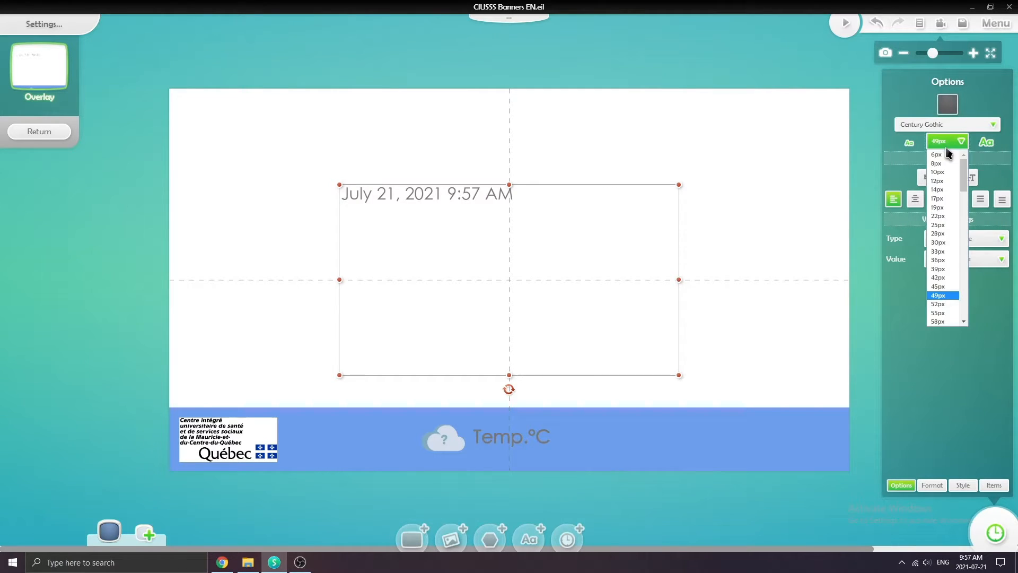
click(938, 304)
click(926, 178)
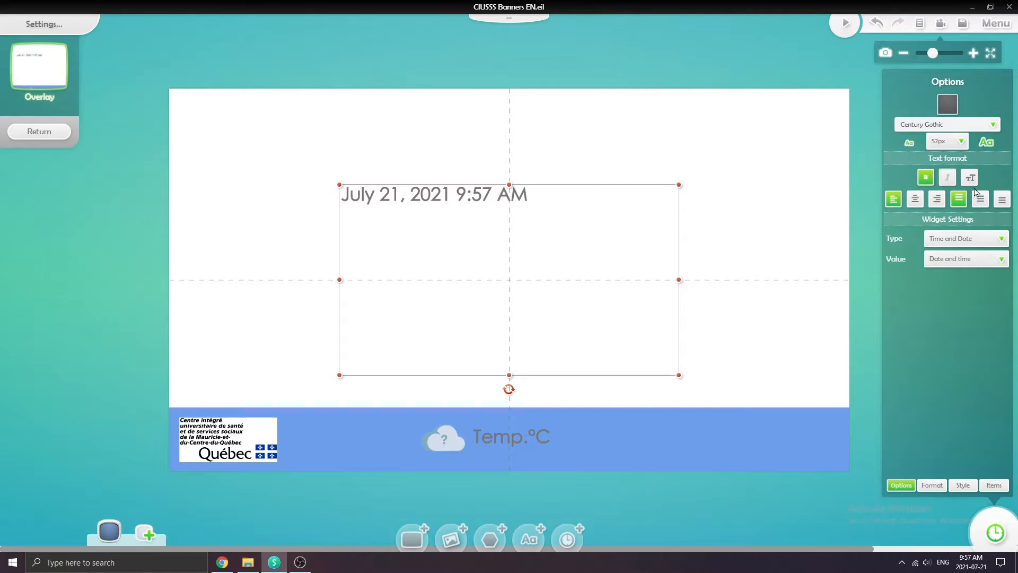
click(980, 199)
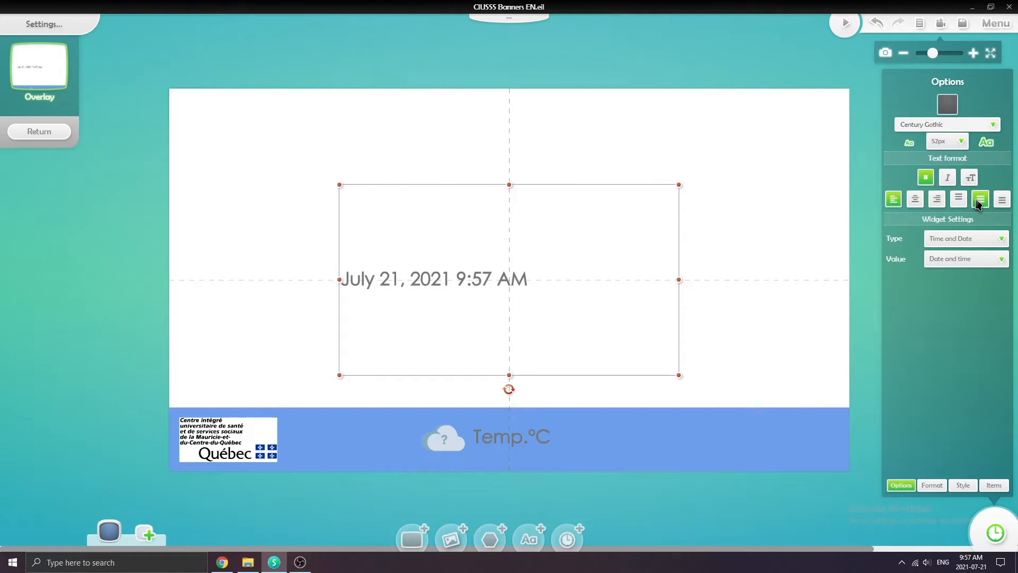
click(941, 203)
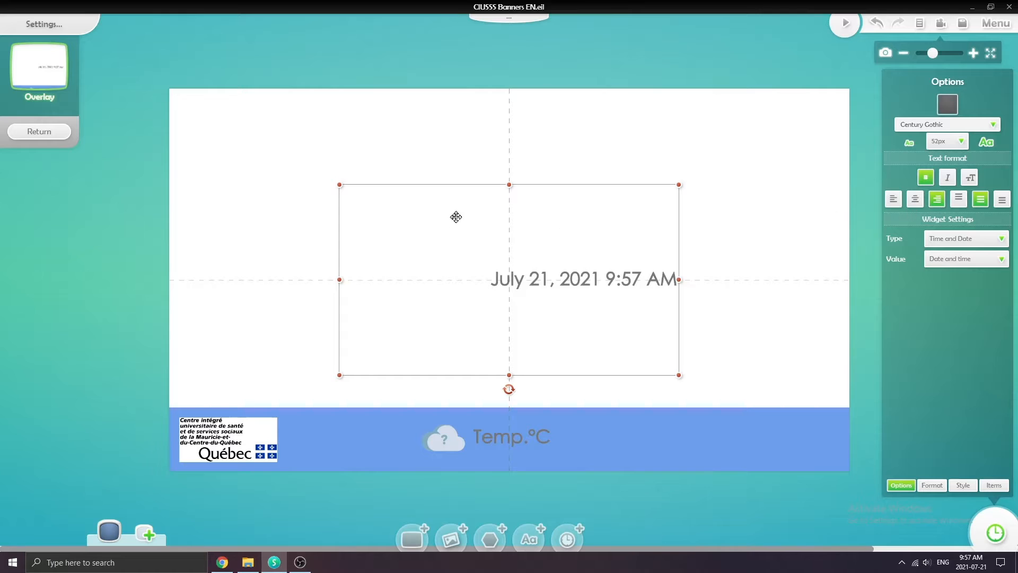
Step: Shrink the date and time widget and place it in the blue banner near its right end
drag(339, 185, 404, 335)
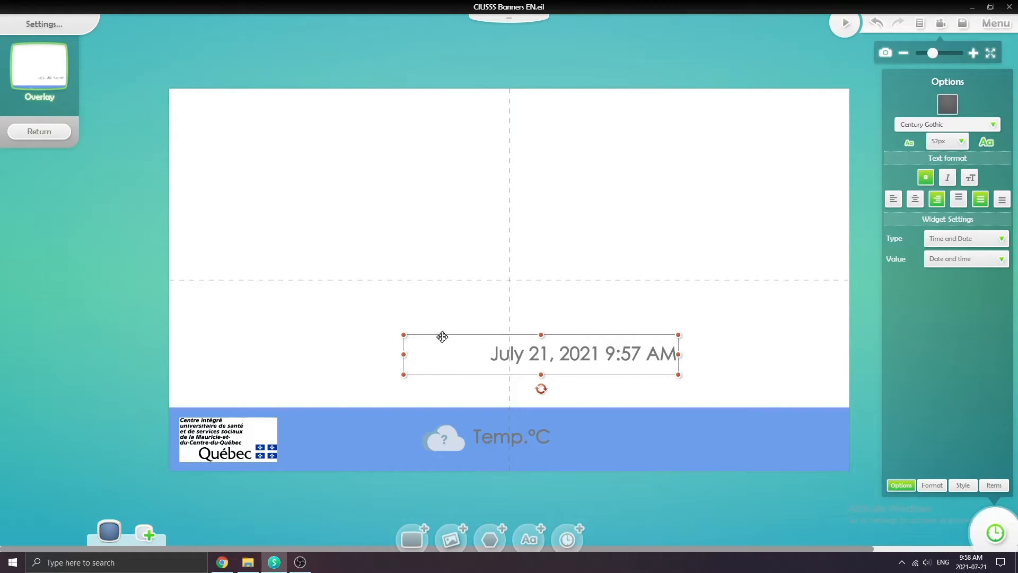
drag(440, 336, 599, 420)
click(729, 339)
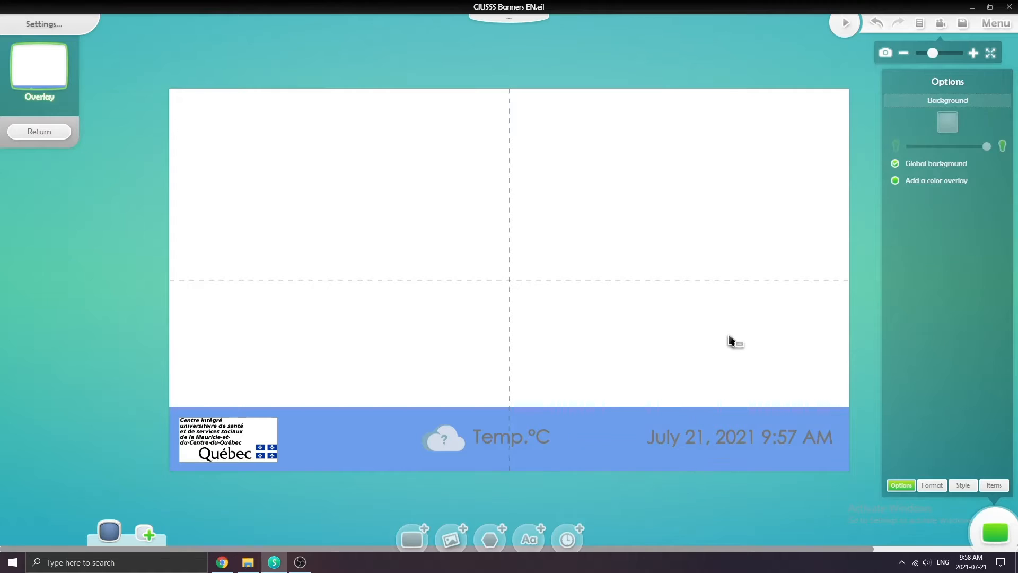
Step: Nudge the temperature and date texts slightly down so they line up with the weather icon
click(546, 437)
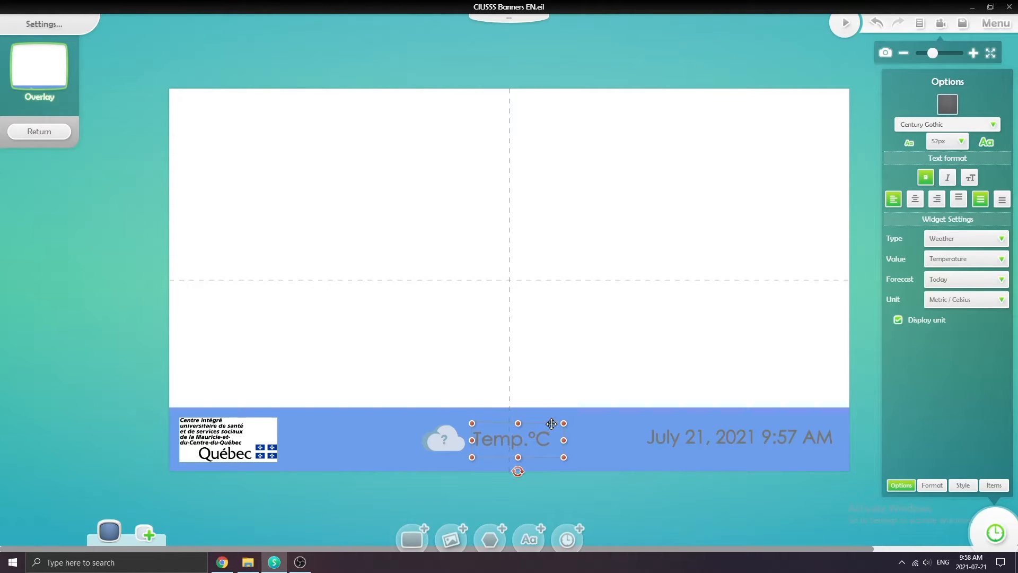
click(707, 436)
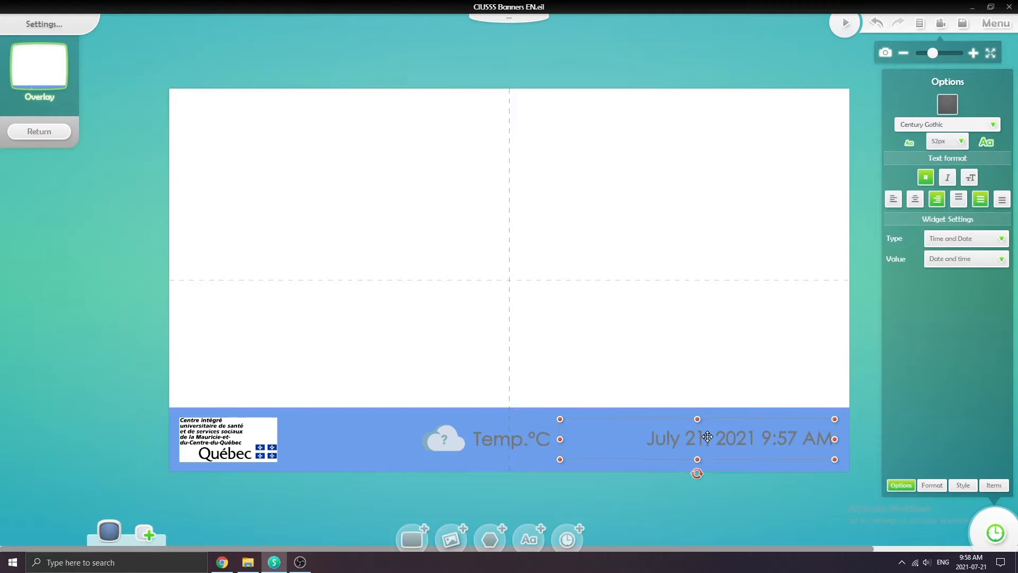
click(703, 348)
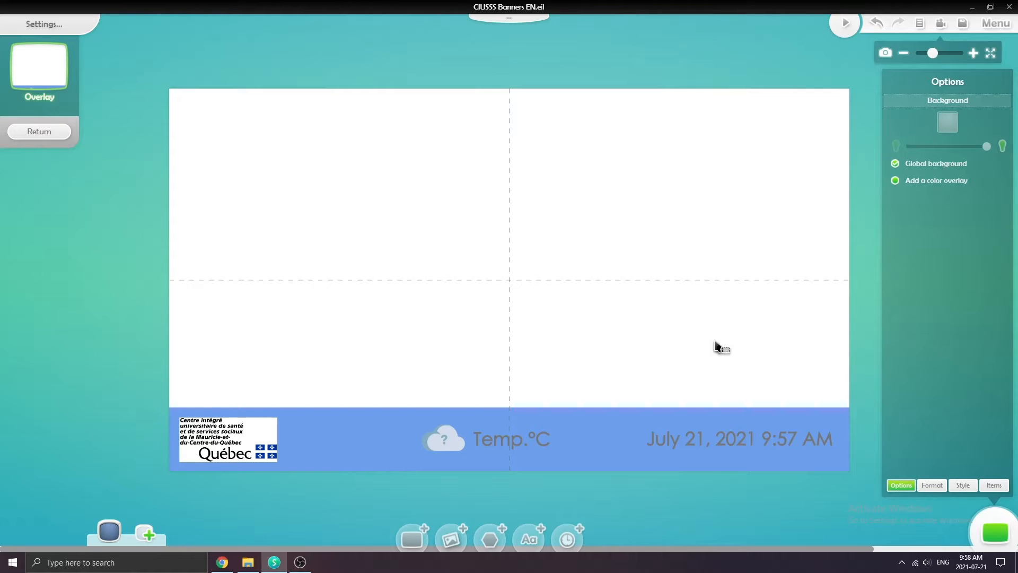
Step: Change the banner bar's fill colour from blue to white (#ffffff)
click(684, 411)
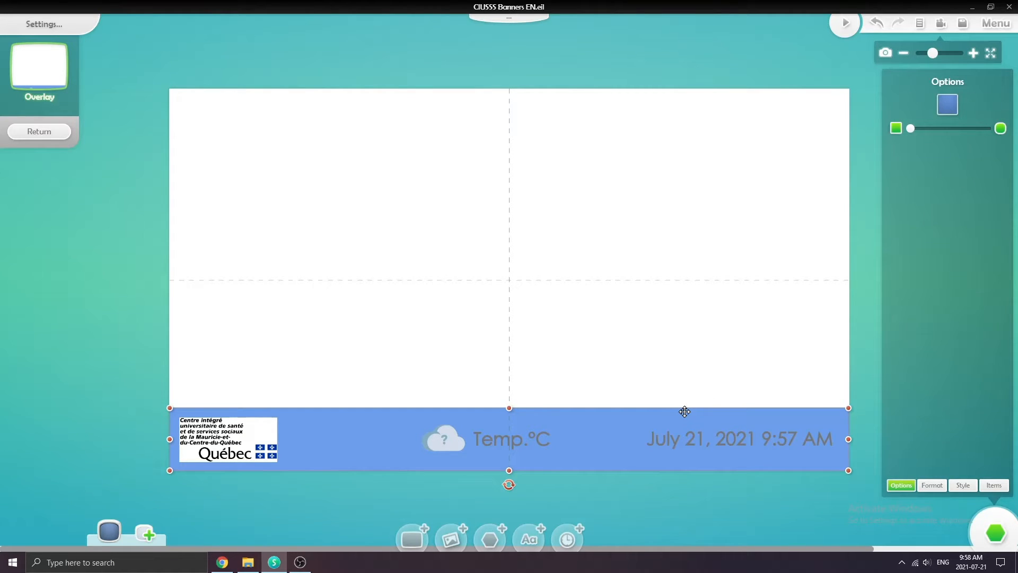
click(947, 109)
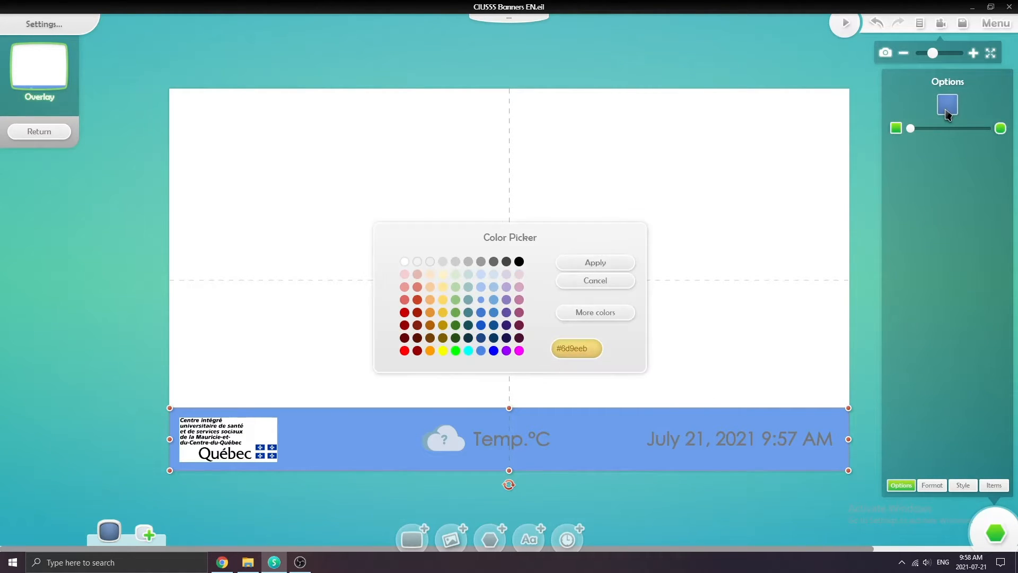
click(404, 261)
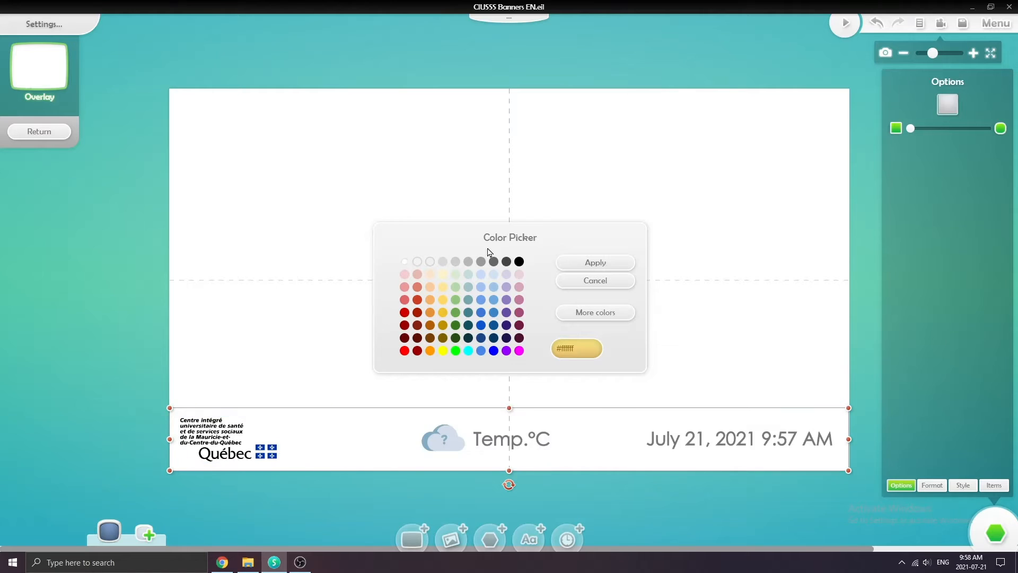
click(596, 263)
click(605, 270)
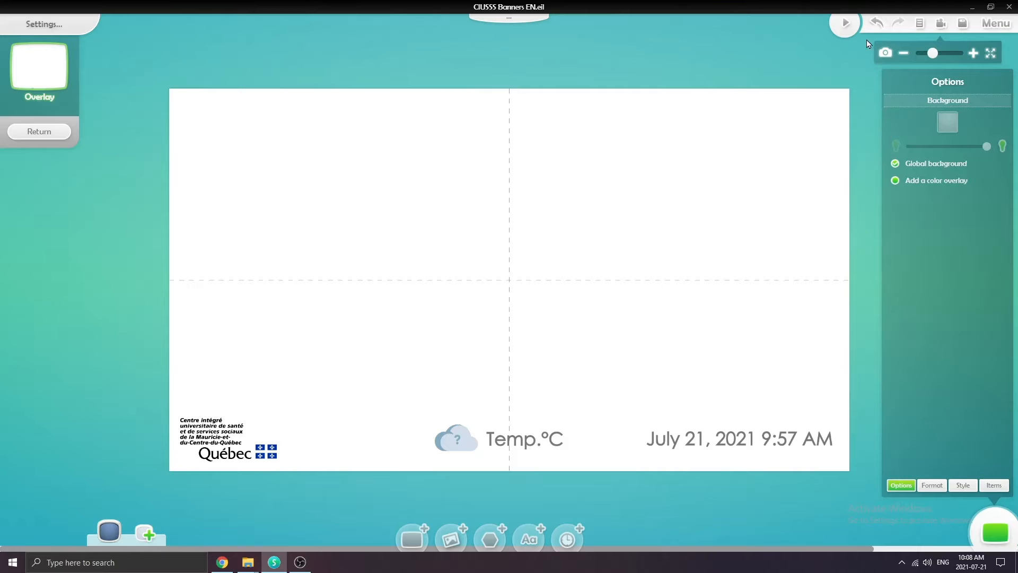
Step: Preview the project to check how the white banner overlay looks over the slides
click(845, 21)
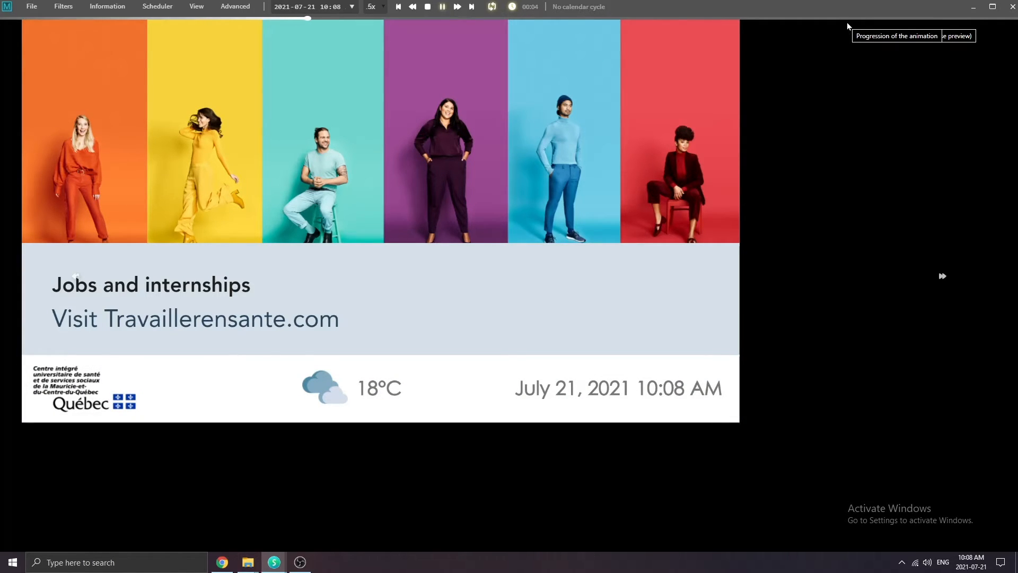
click(1012, 7)
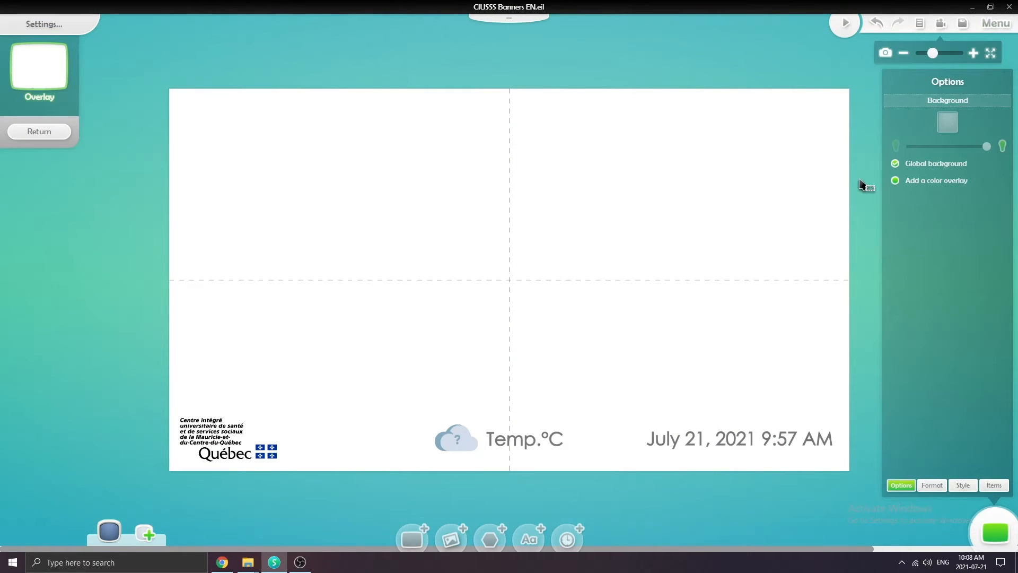
Step: Turn off auto animation for all overlay elements and check the banner in the project preview
key(ctrl+a)
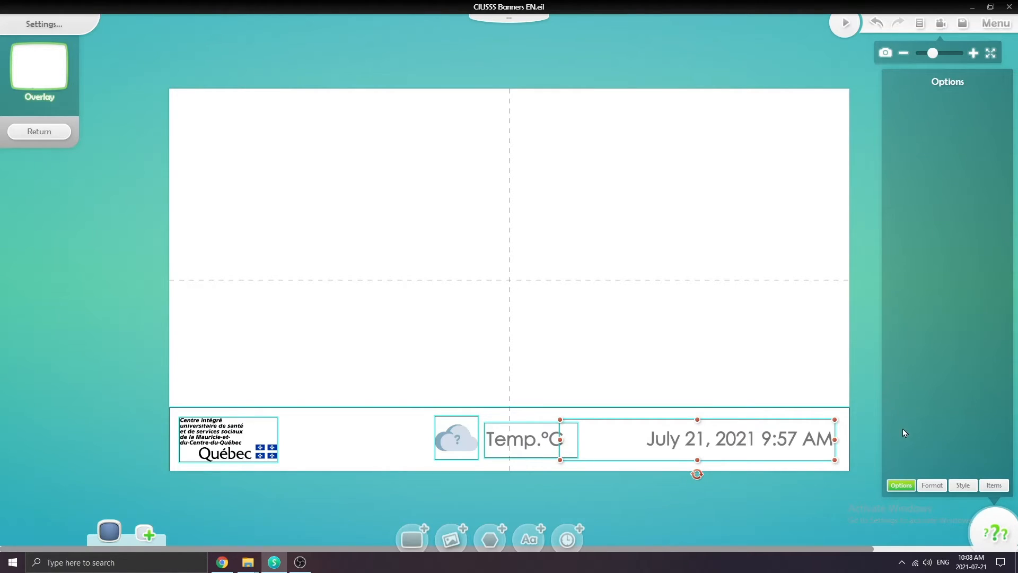
click(932, 484)
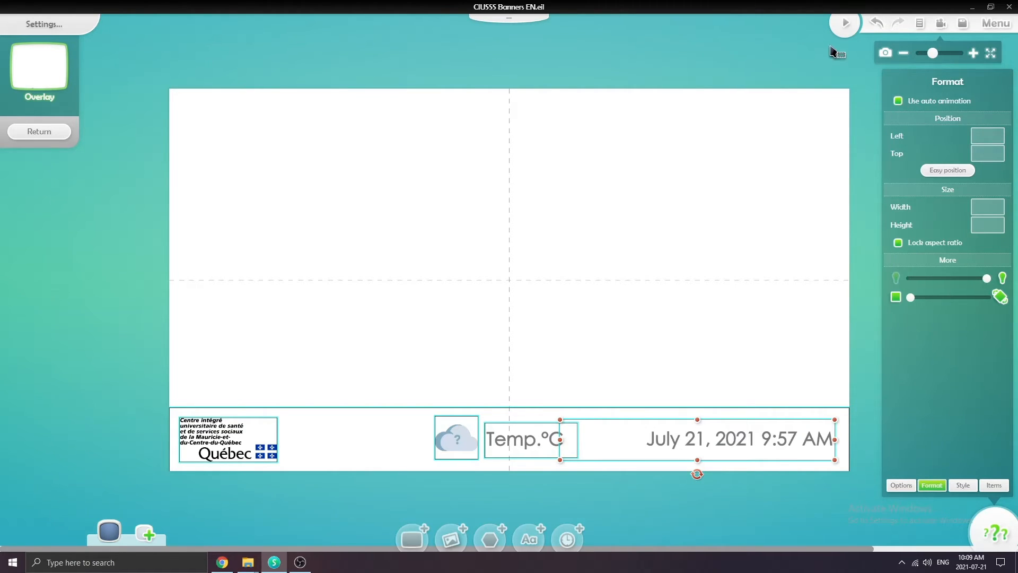
click(847, 27)
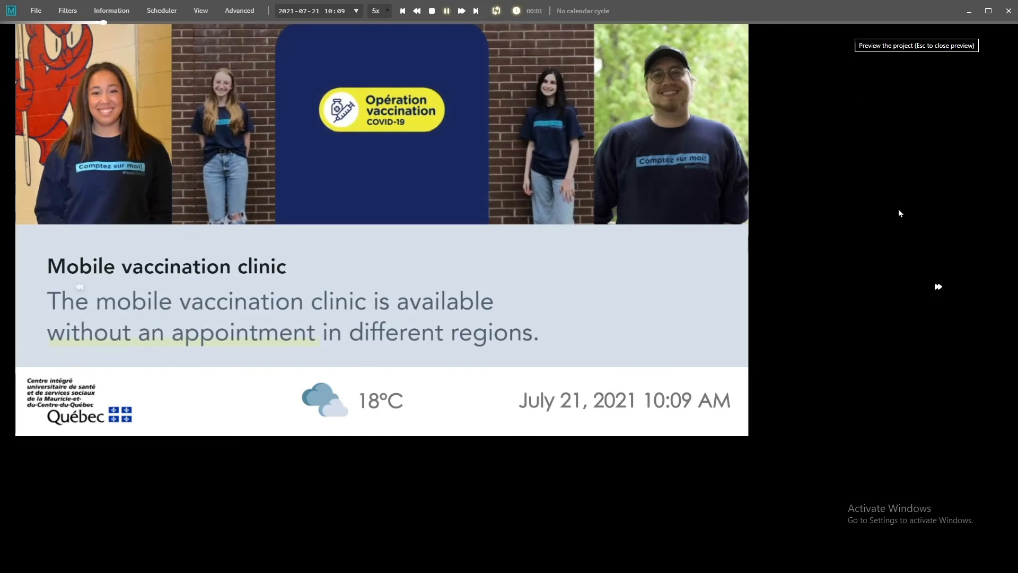
click(1010, 12)
click(51, 130)
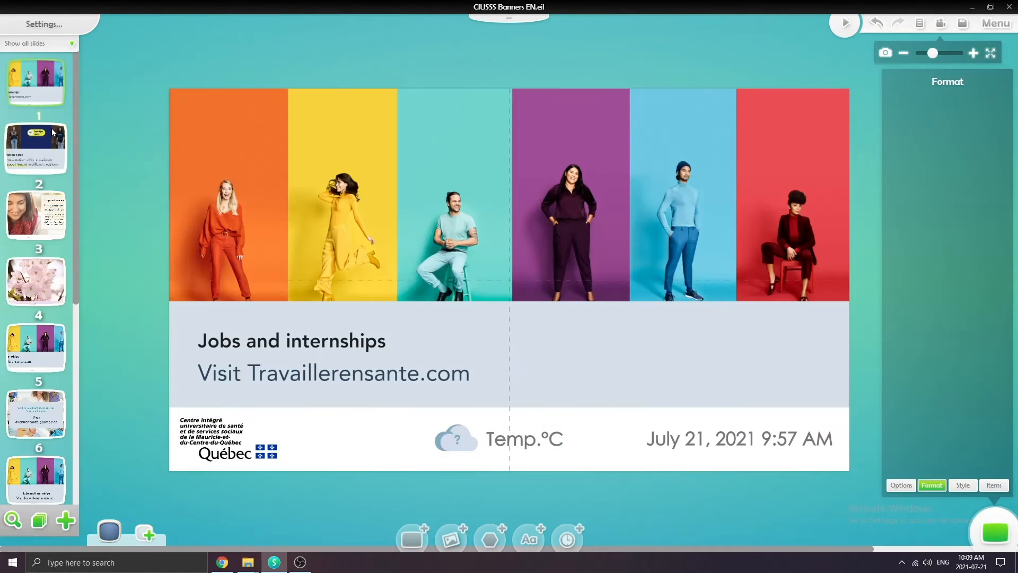
drag(52, 129, 121, 130)
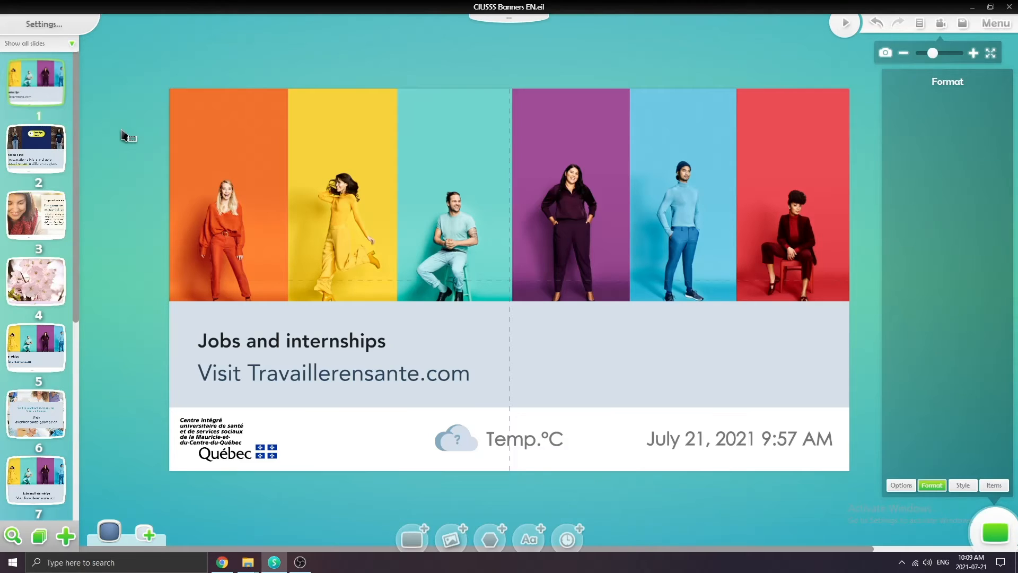
Step: Reopen the overlay for editing, set the weather icon's theme to Blue borders and return to the slides
right_click(49, 96)
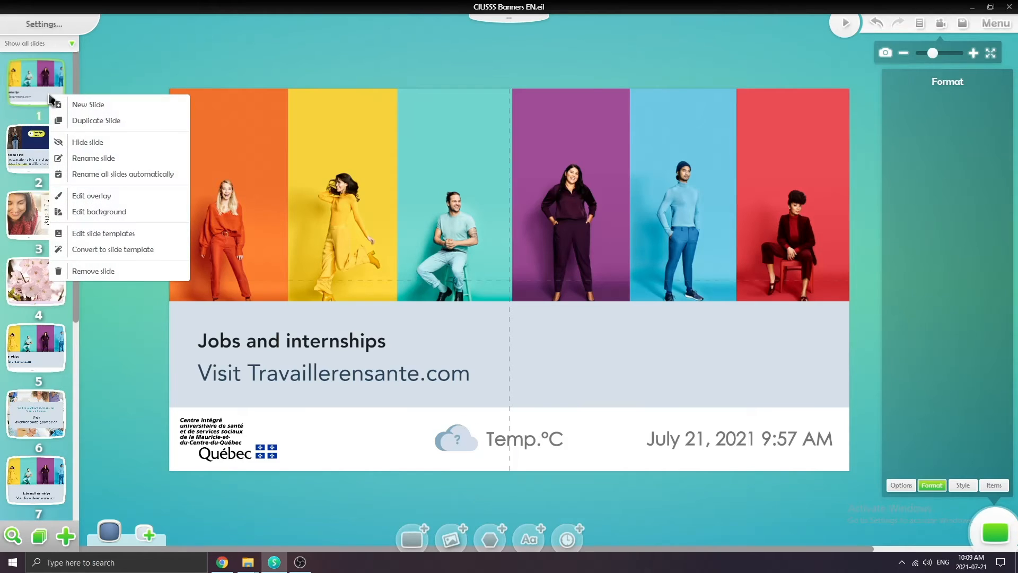
click(80, 195)
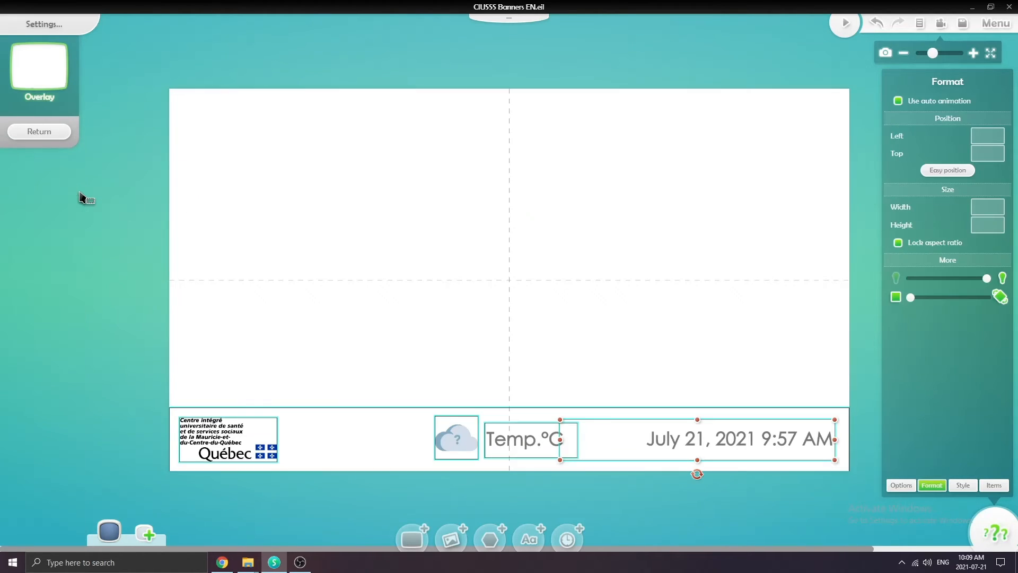
click(297, 300)
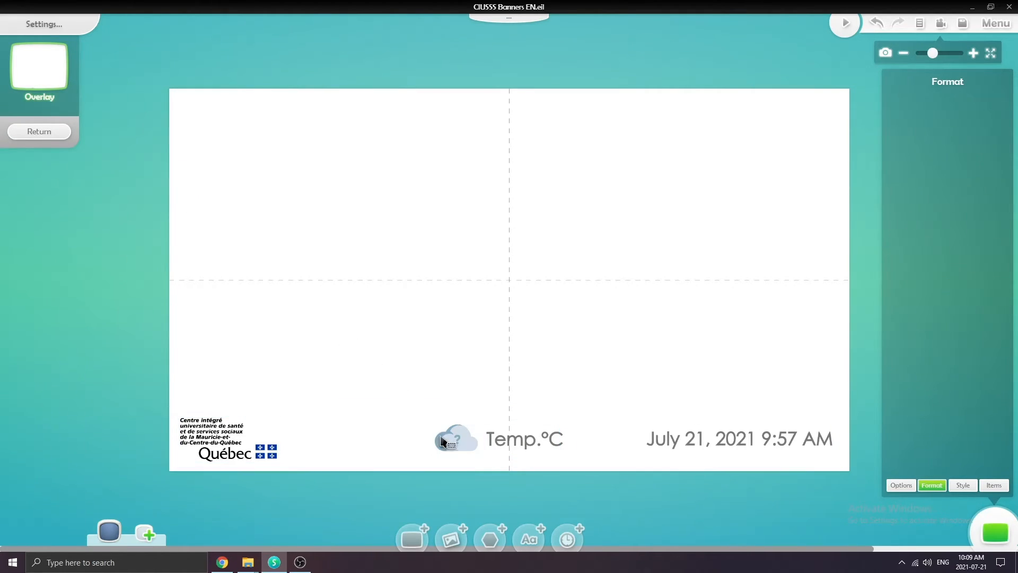
click(450, 450)
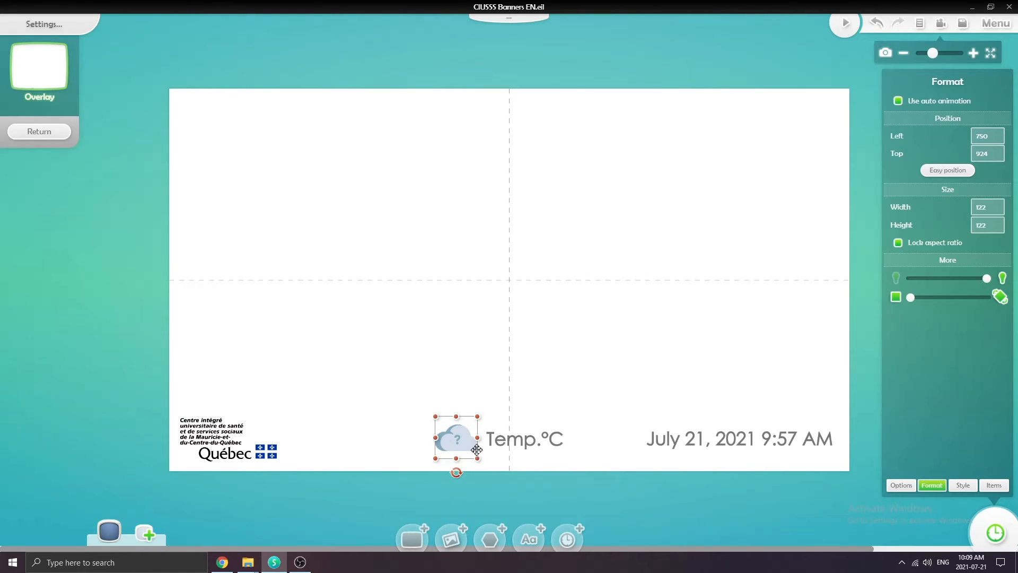
click(904, 486)
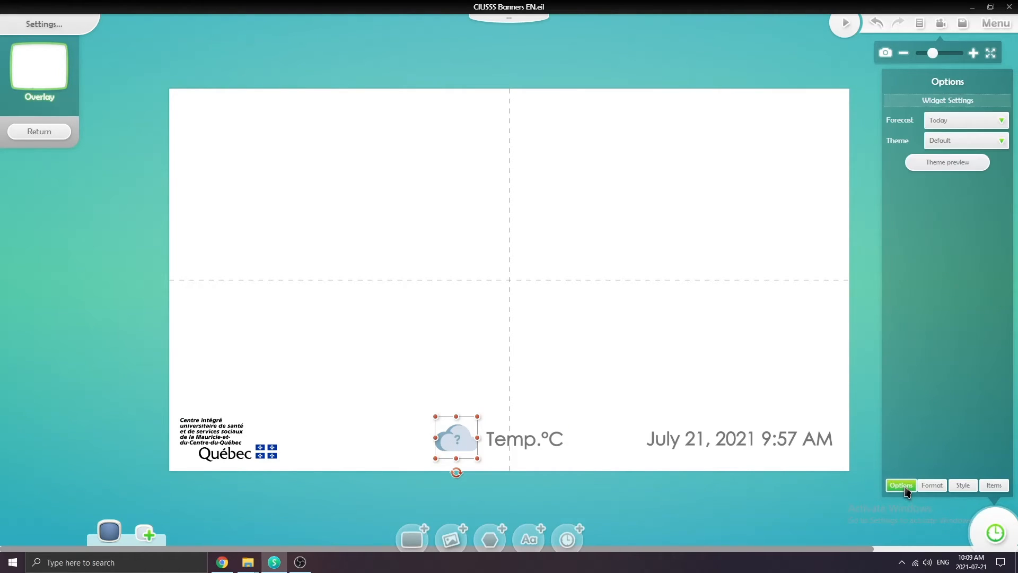
click(980, 144)
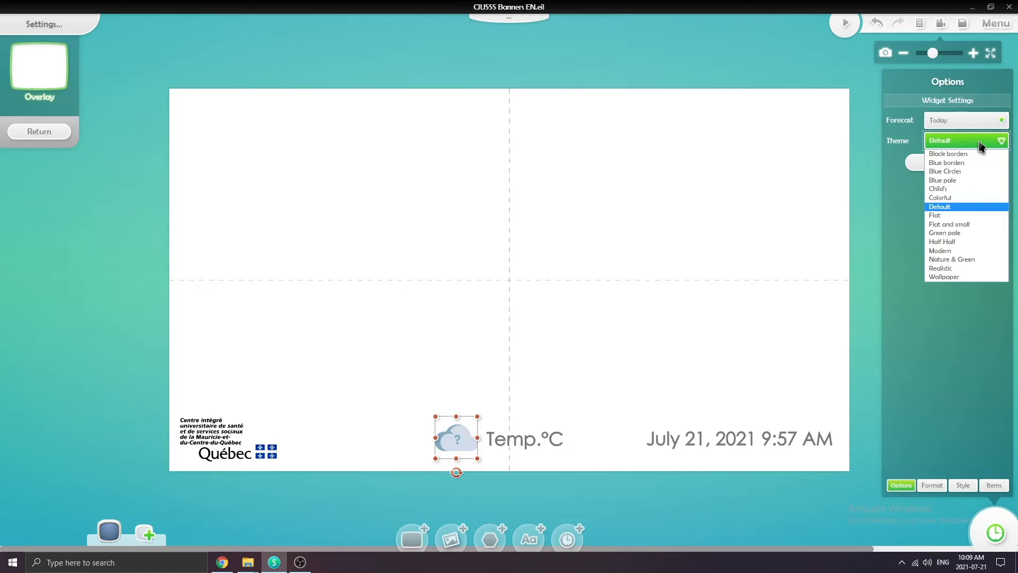
click(976, 163)
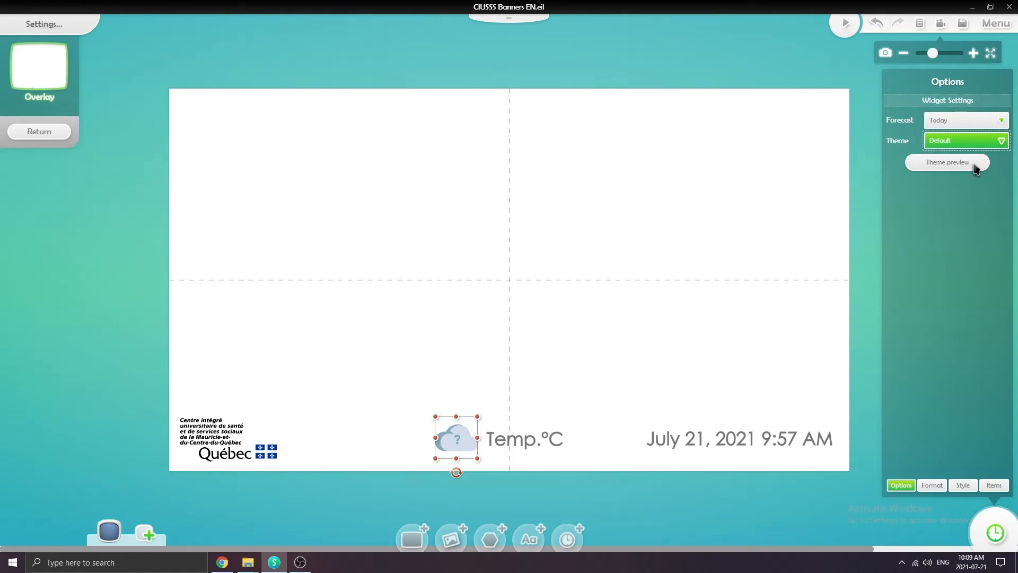
click(831, 245)
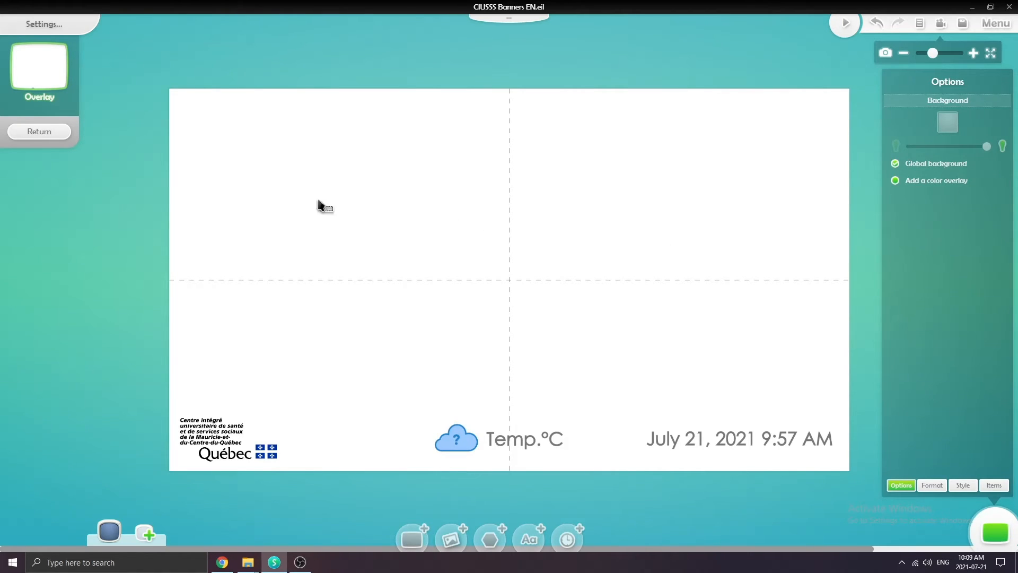
click(45, 132)
click(46, 149)
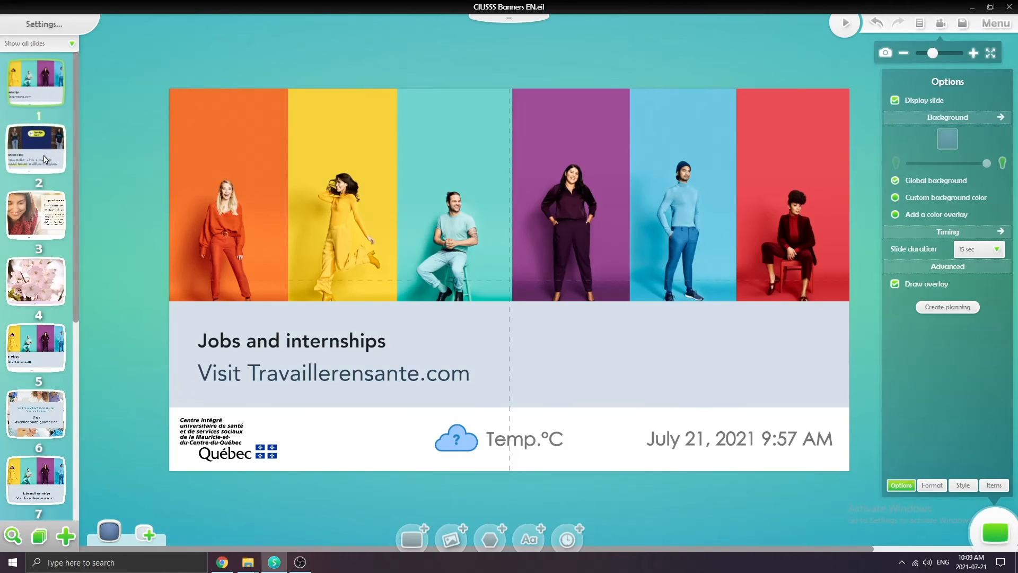
Step: Turn off Draw overlay for slide 4, the COVID-19 "Where to consult" chart
click(49, 92)
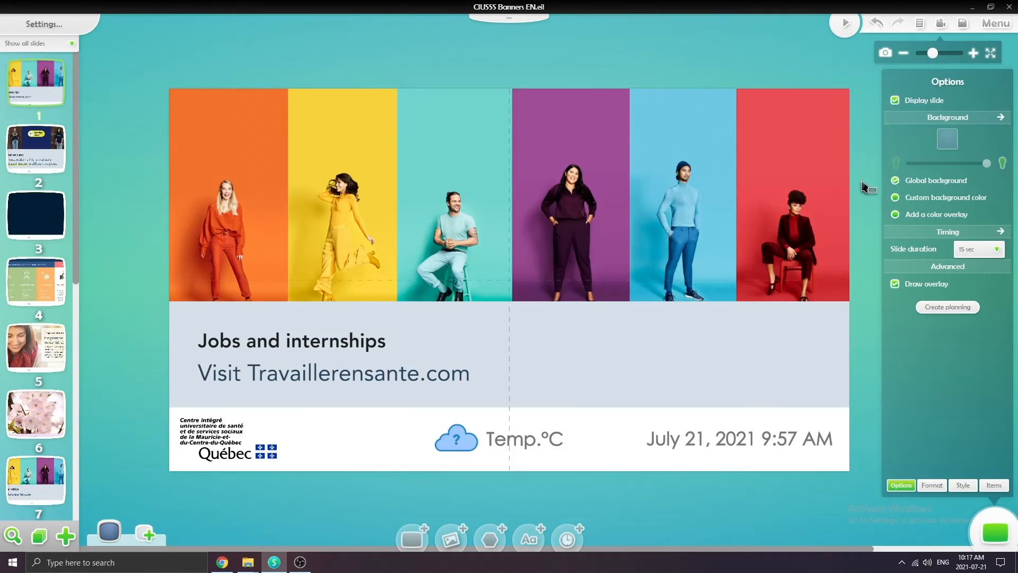
click(28, 273)
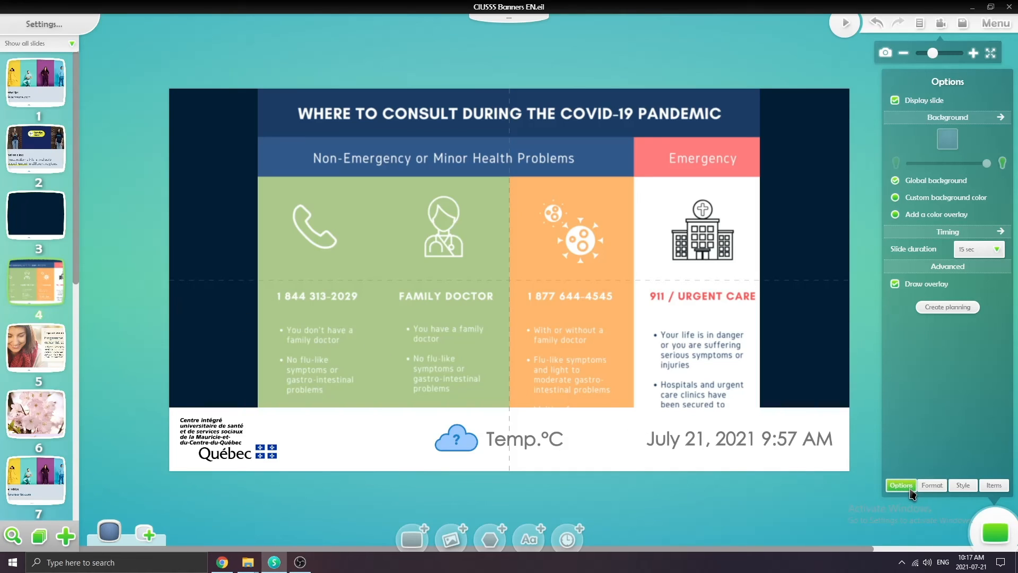
click(895, 284)
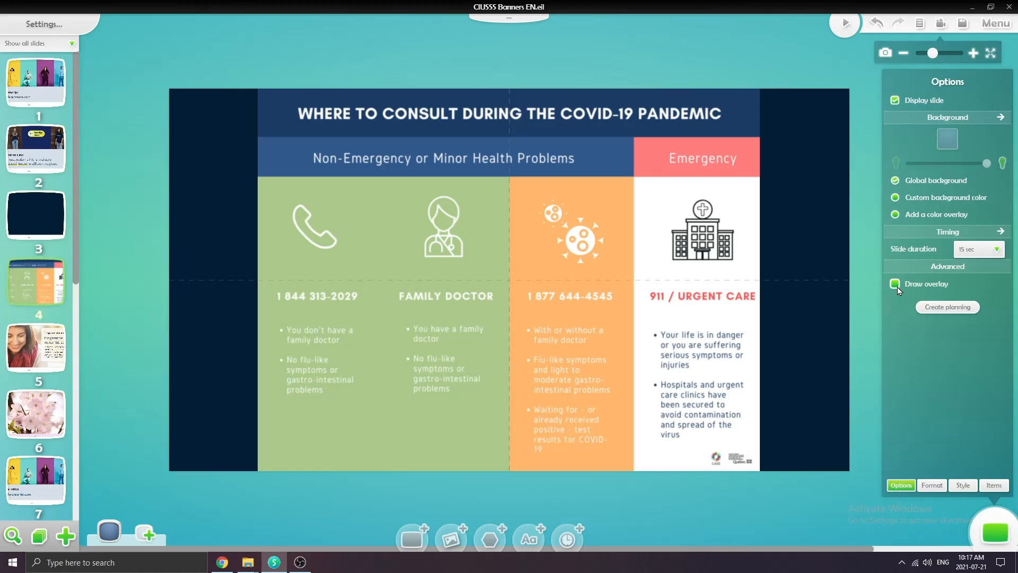